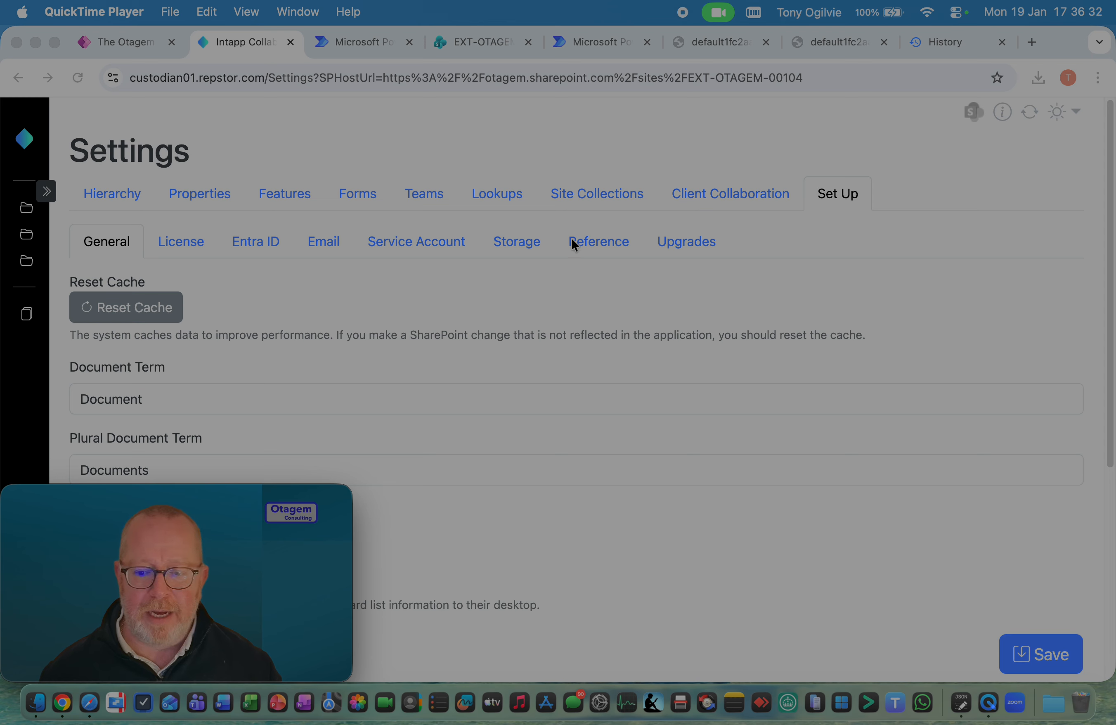
Open the API documentation from the Reference section of the Set Up settings
left_click(697, 262)
left_click(608, 248)
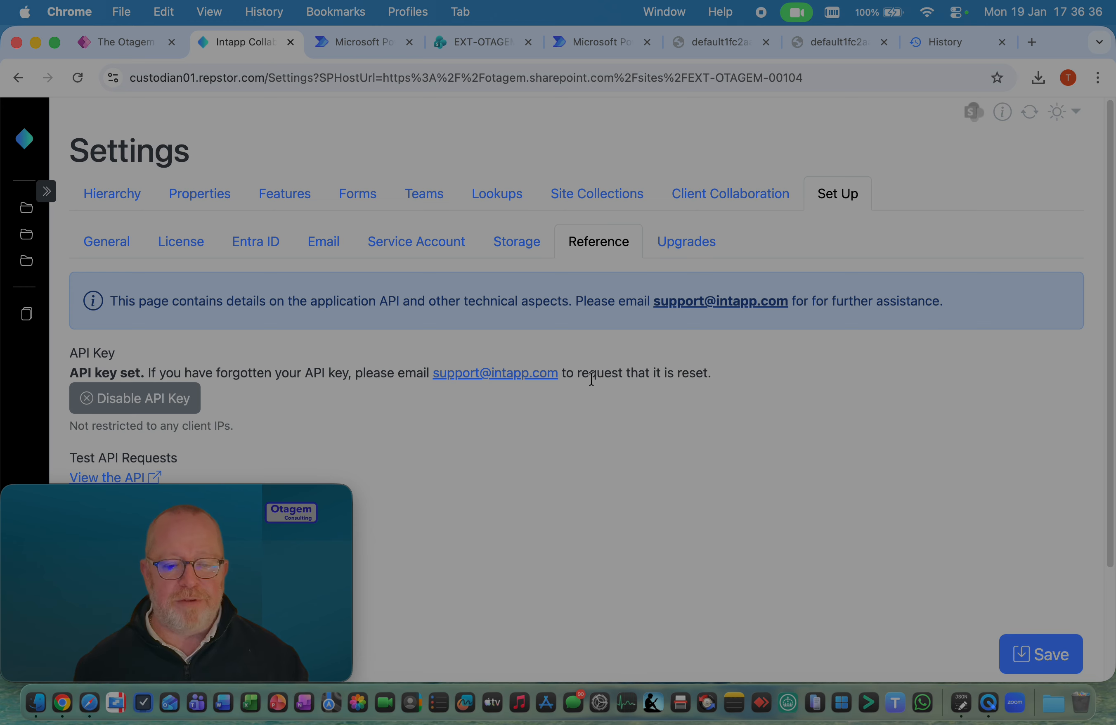
scroll(588, 376, "down", 2)
scroll(592, 379, "down", 1)
scroll(592, 379, "down", 1)
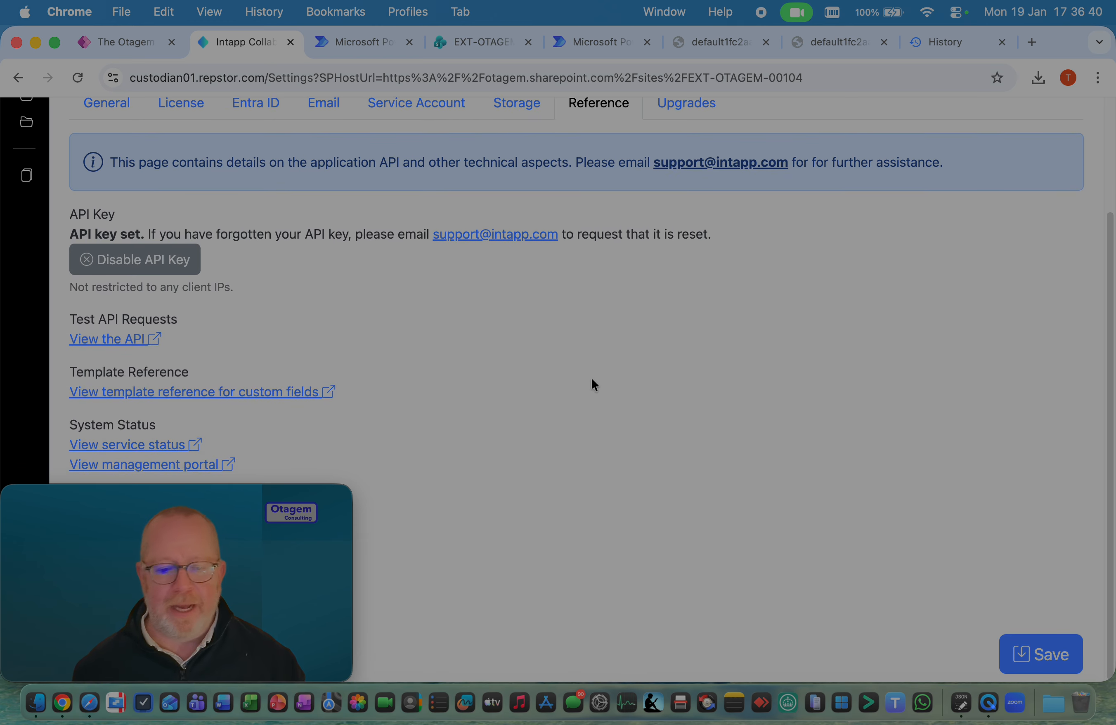
left_click(113, 340)
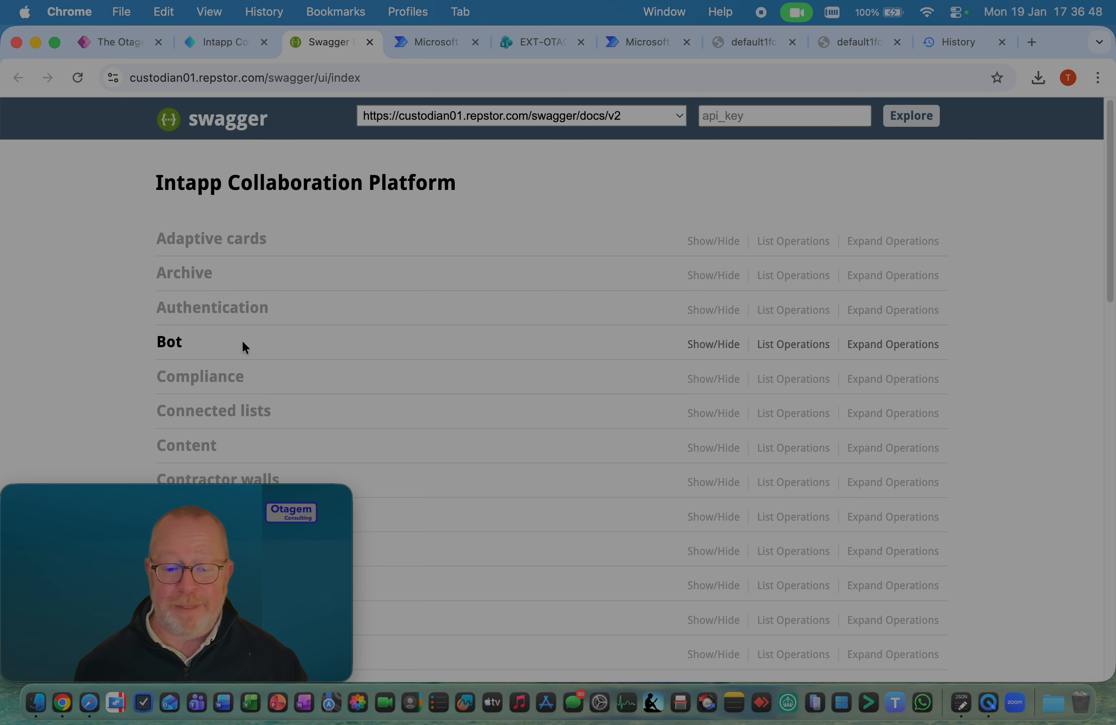
Browse the API's endpoint groups, expanding Contractor walls, Ethical walls, Forms and Move to examine their operations
scroll(330, 348, "down", 5)
left_click(222, 278)
scroll(216, 310, "down", 5)
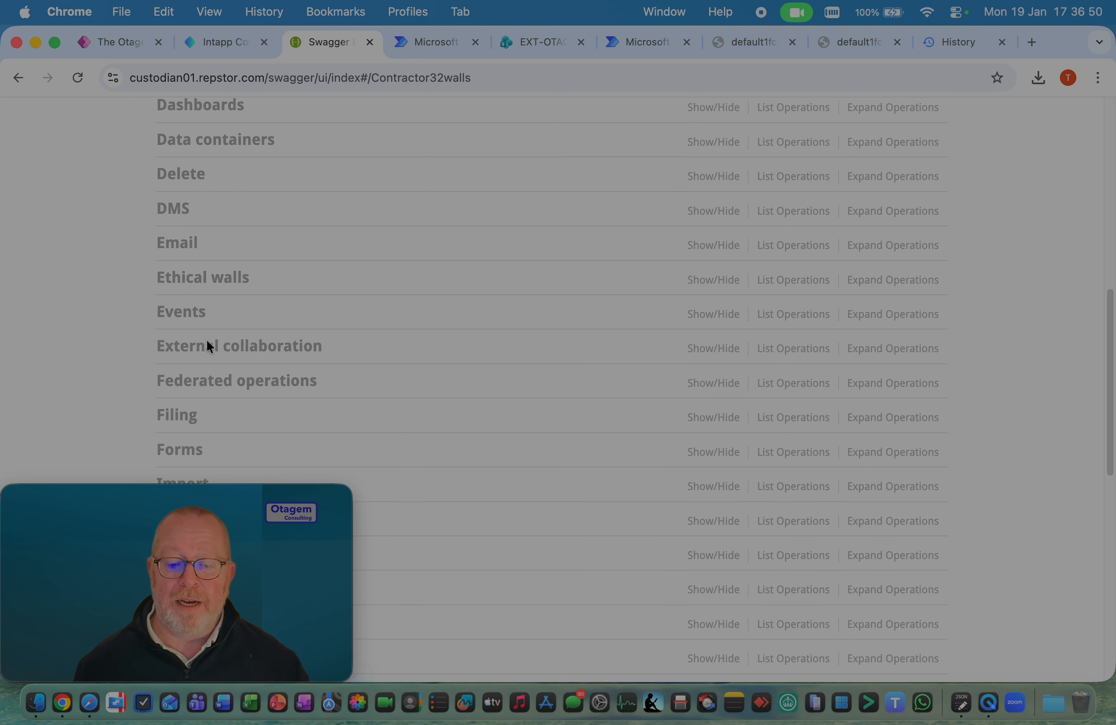
left_click(198, 285)
scroll(197, 288, "down", 5)
left_click(198, 287)
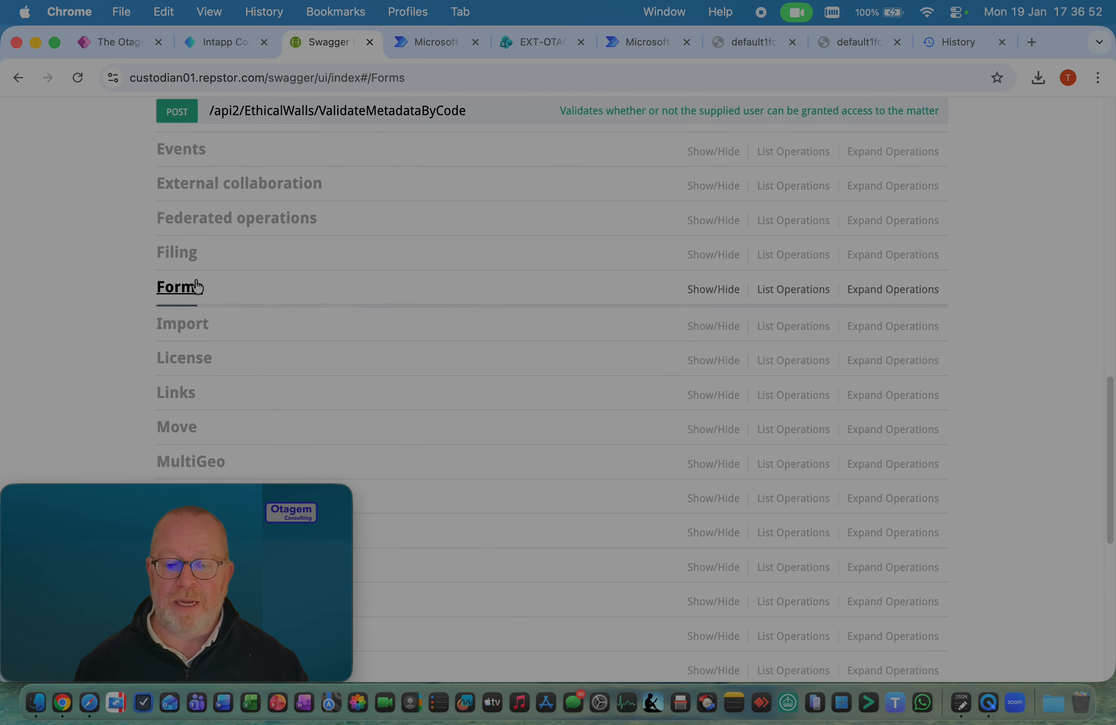
scroll(197, 288, "down", 8)
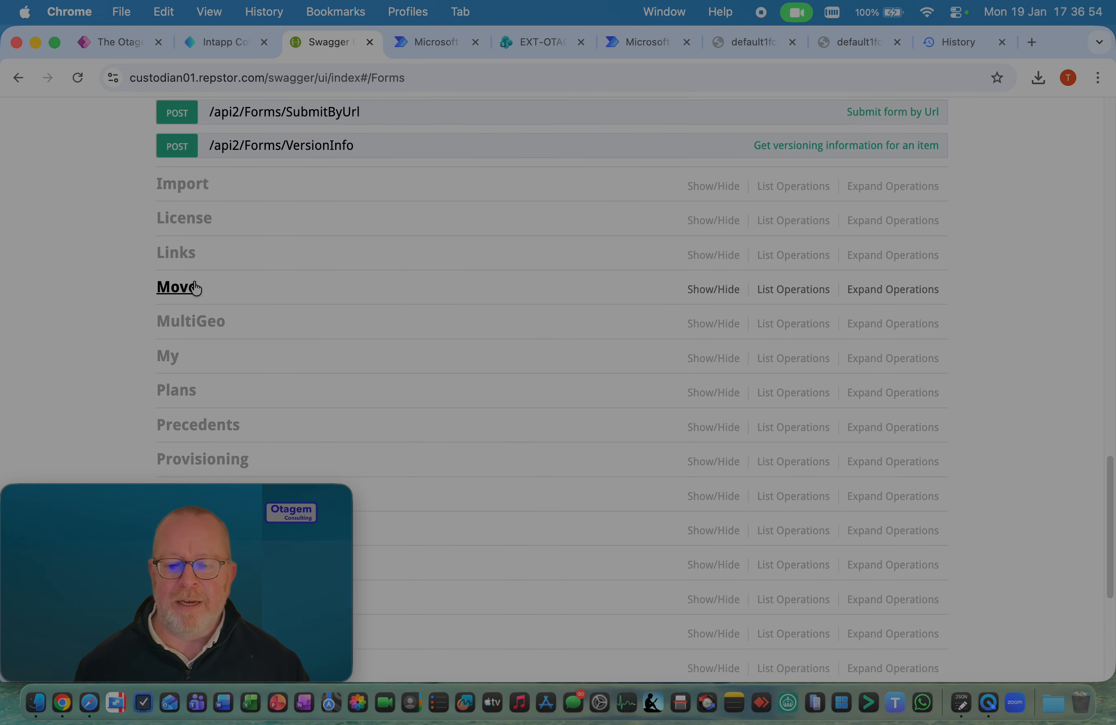
left_click(197, 288)
scroll(195, 295, "down", 1)
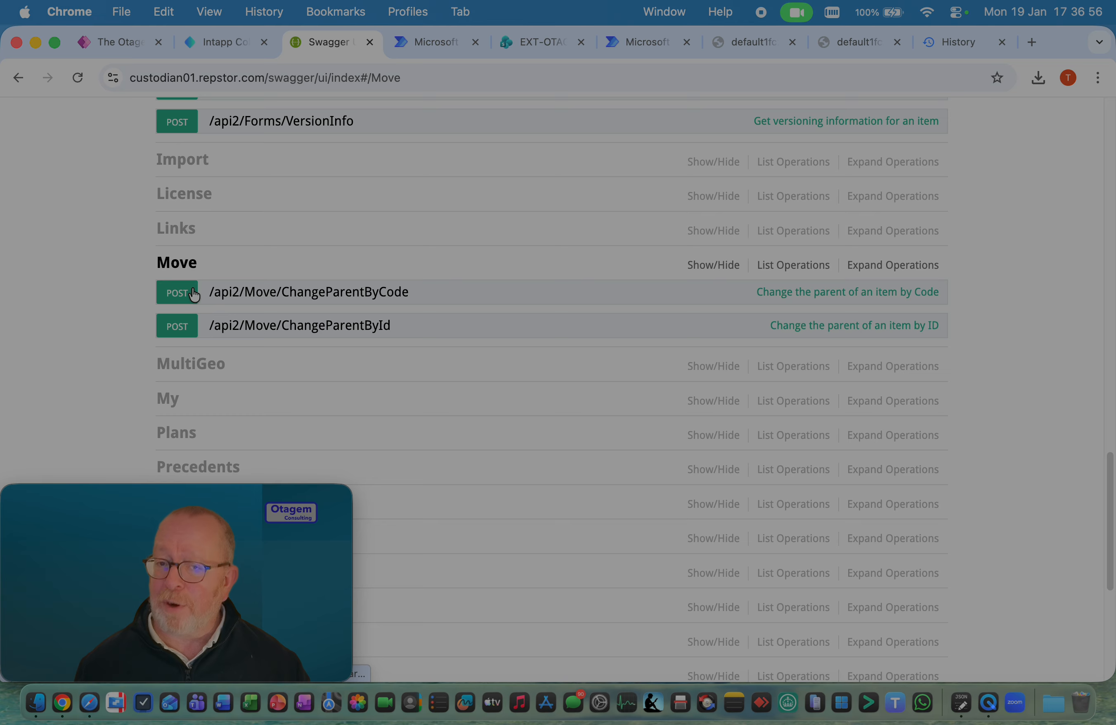
scroll(194, 295, "up", 20)
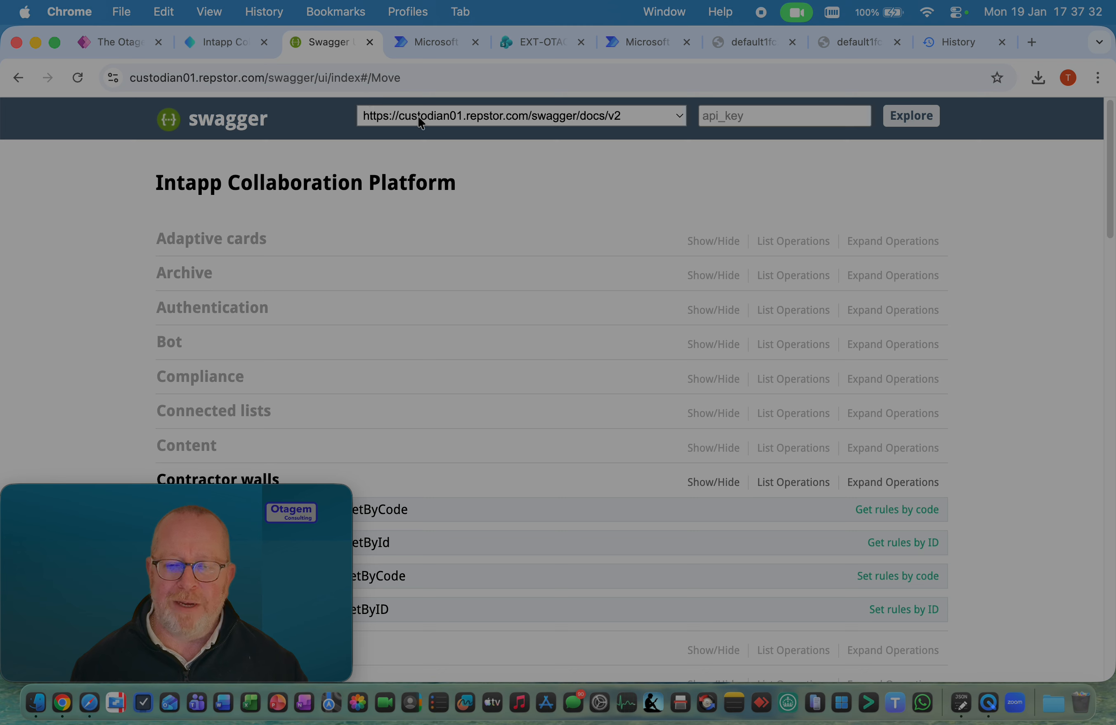
left_click(352, 78)
left_click(348, 77)
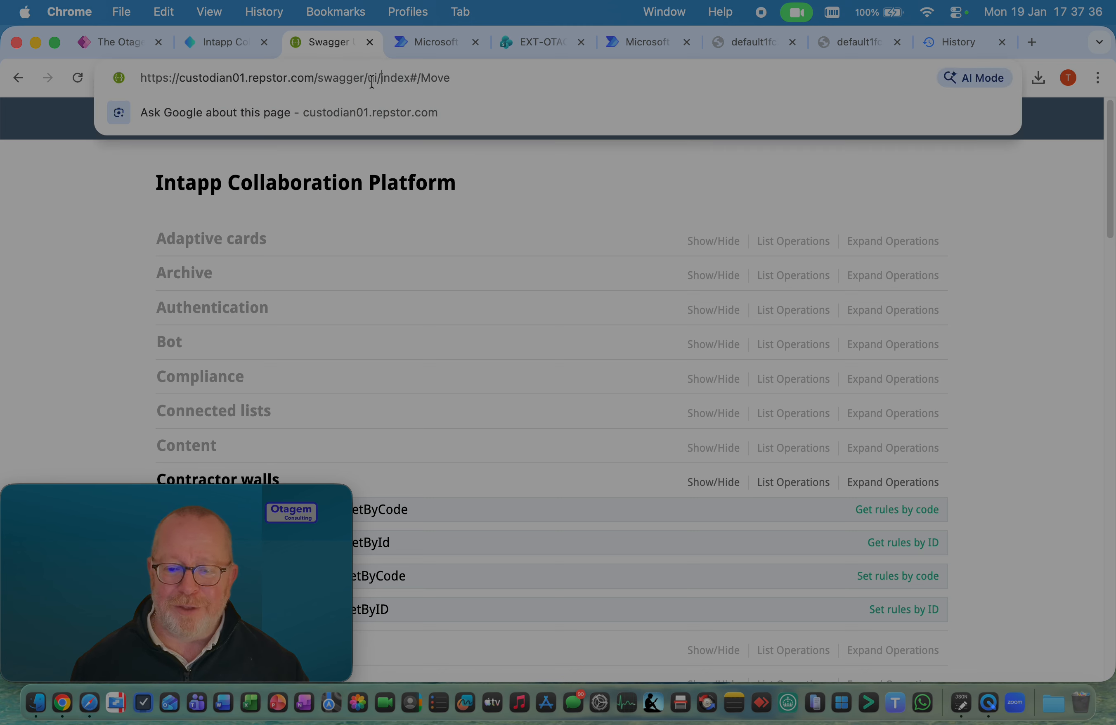
left_click_drag(364, 78, 497, 72)
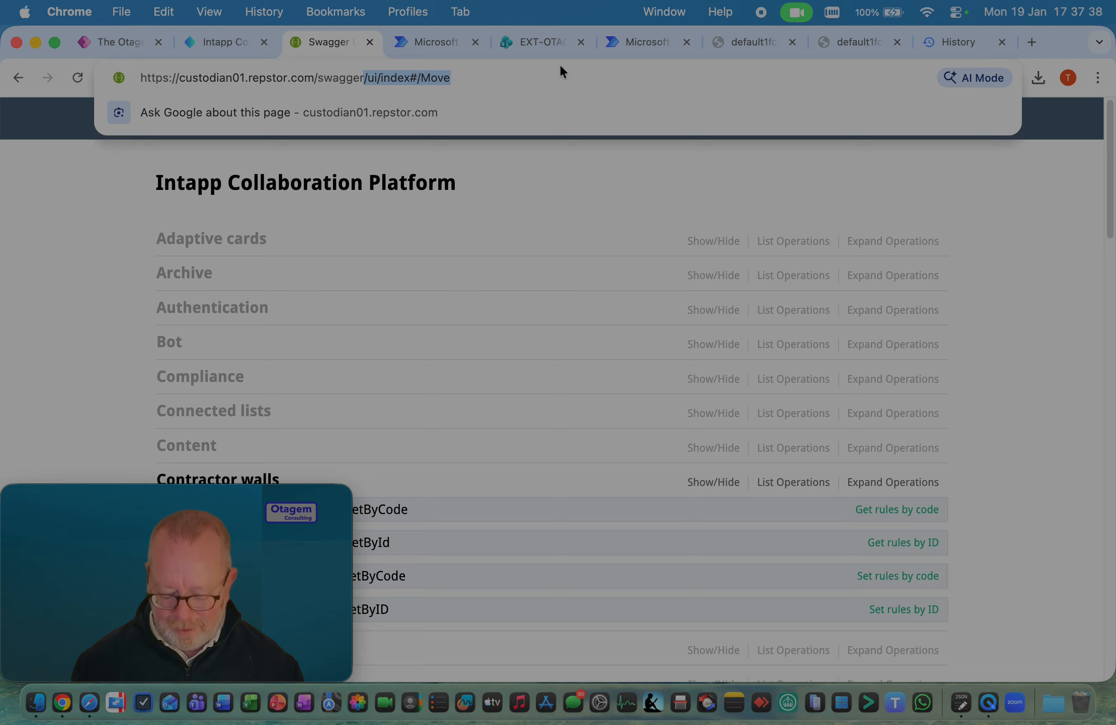
type("/docs/")
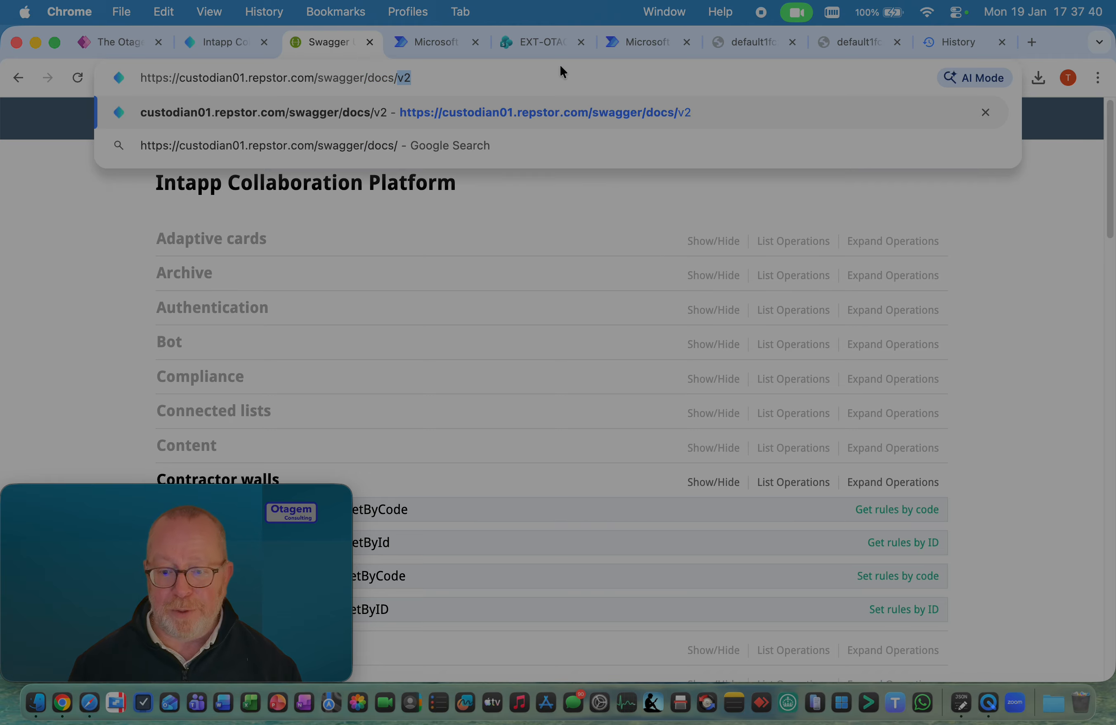
type("v2")
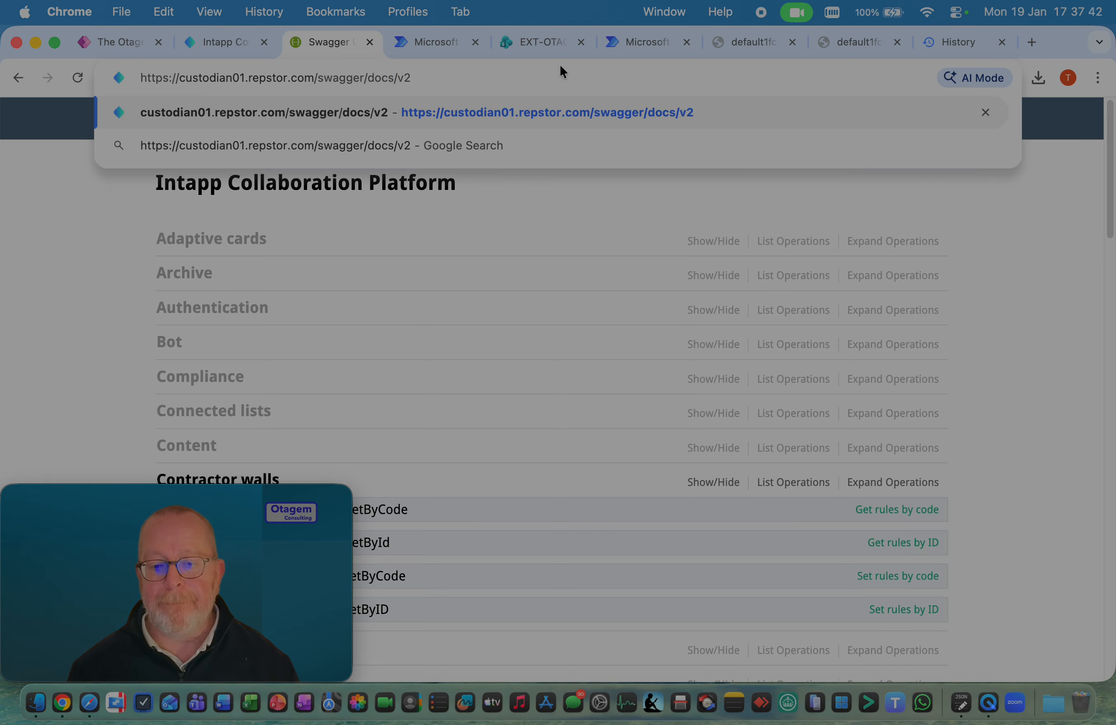
key("Return")
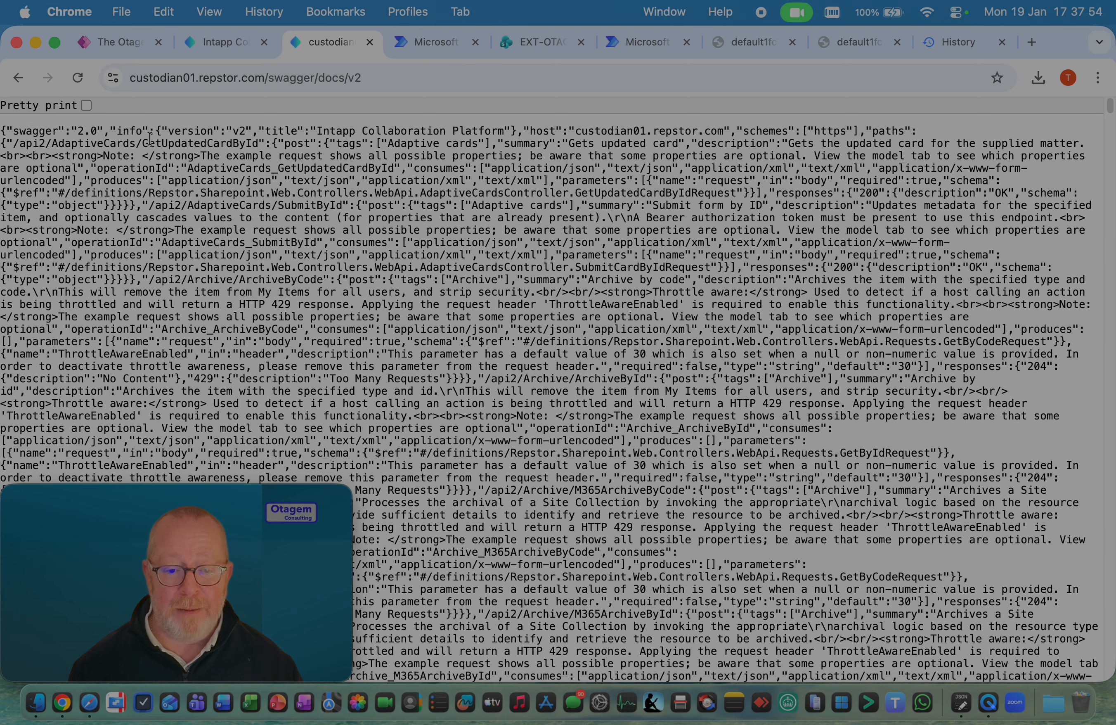
Pretty-print the JSON definition and look through its first endpoints, including the Archive operations
left_click(86, 105)
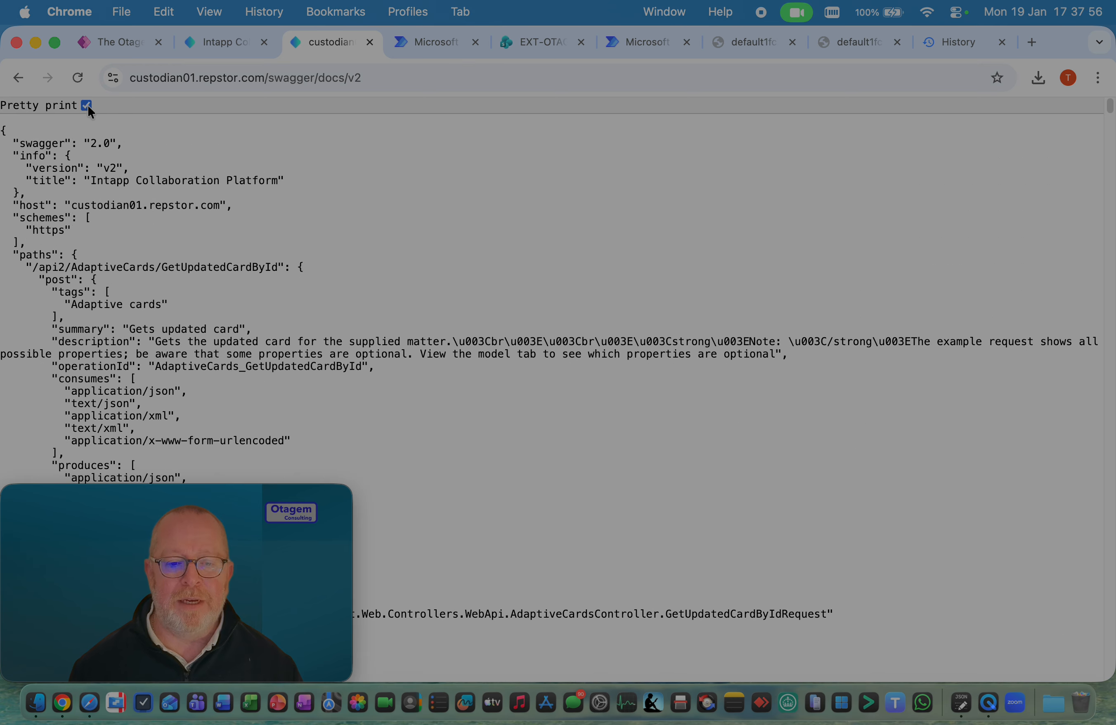
scroll(250, 169, "down", 6)
scroll(249, 169, "down", 10)
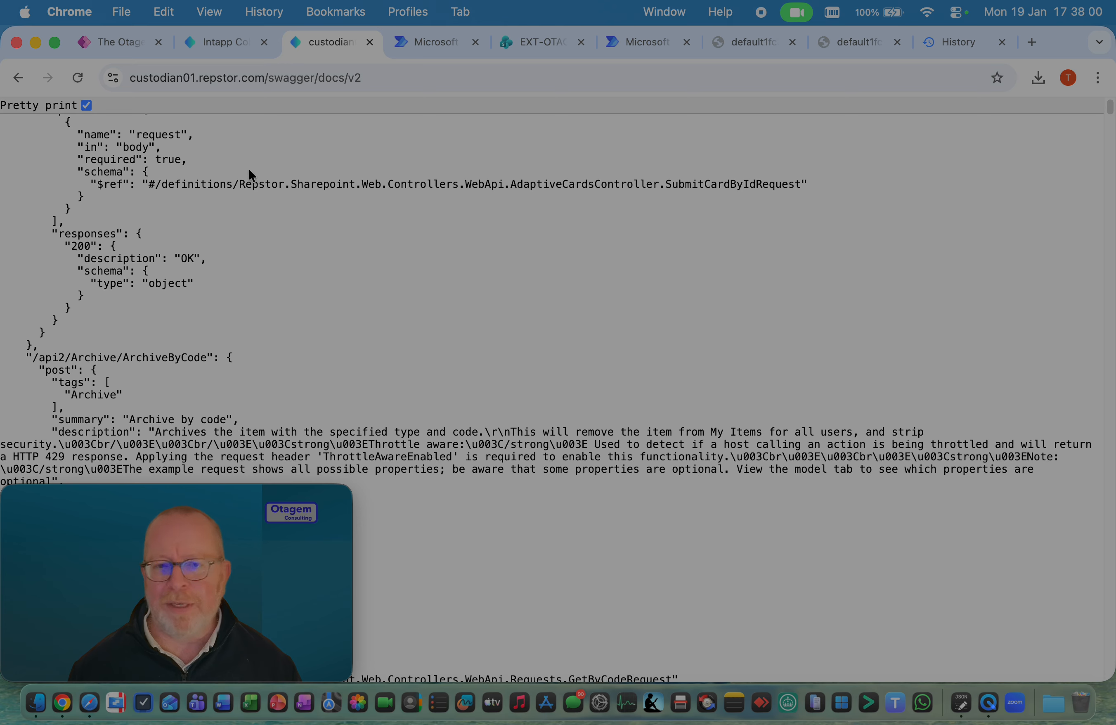
scroll(250, 173, "down", 4)
scroll(250, 175, "down", 10)
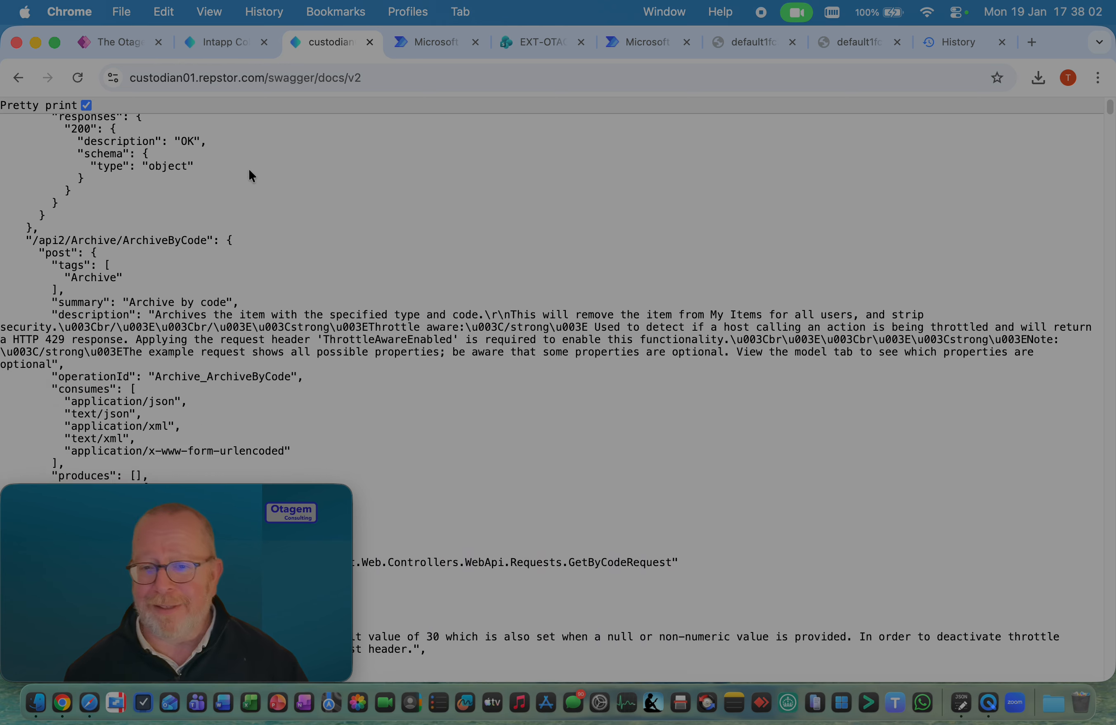
scroll(251, 175, "down", 10)
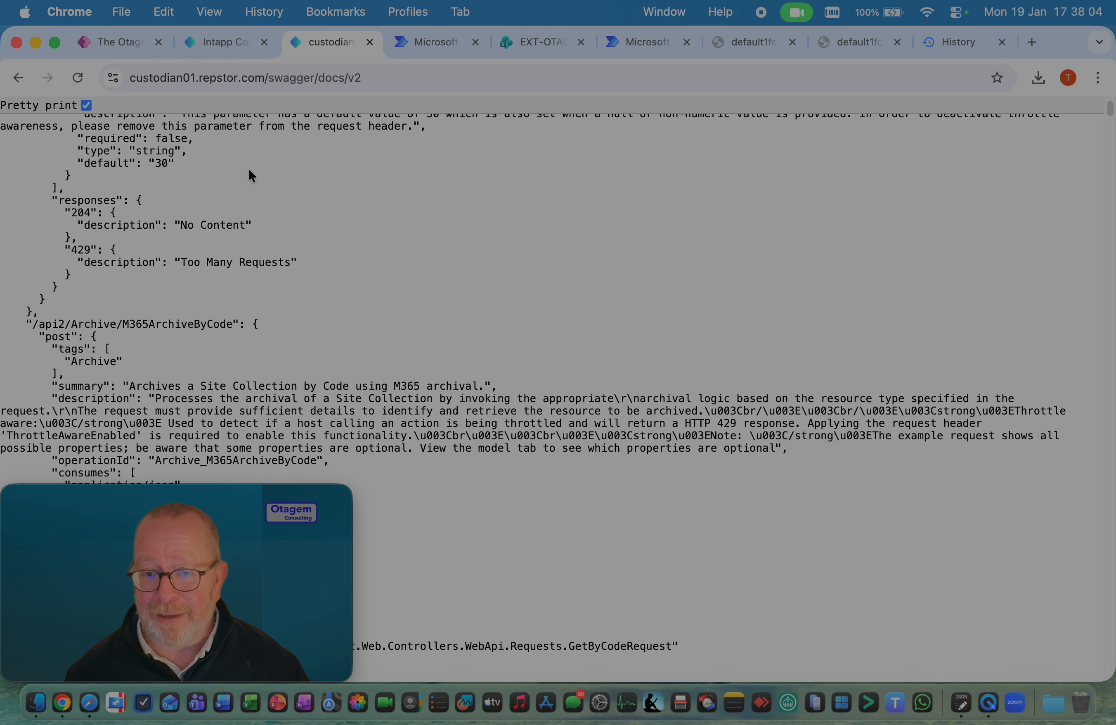
scroll(252, 175, "down", 7)
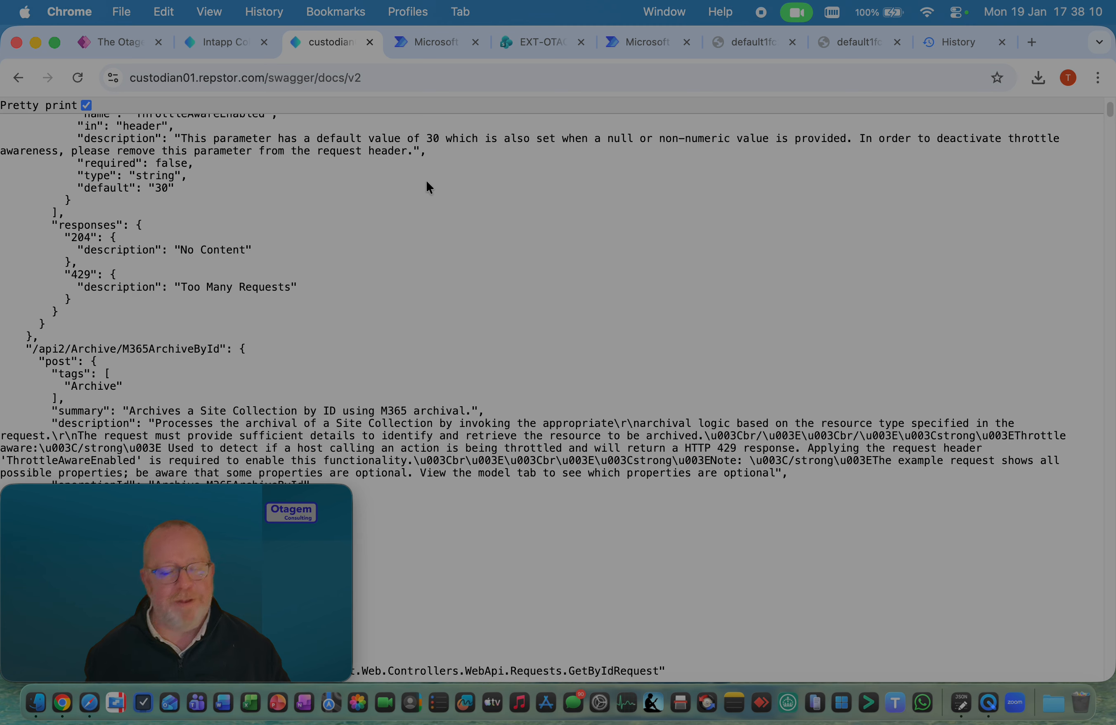
Save the JSON definition page to the Downloads folder as "ICP API Full Version"
right_click(522, 204)
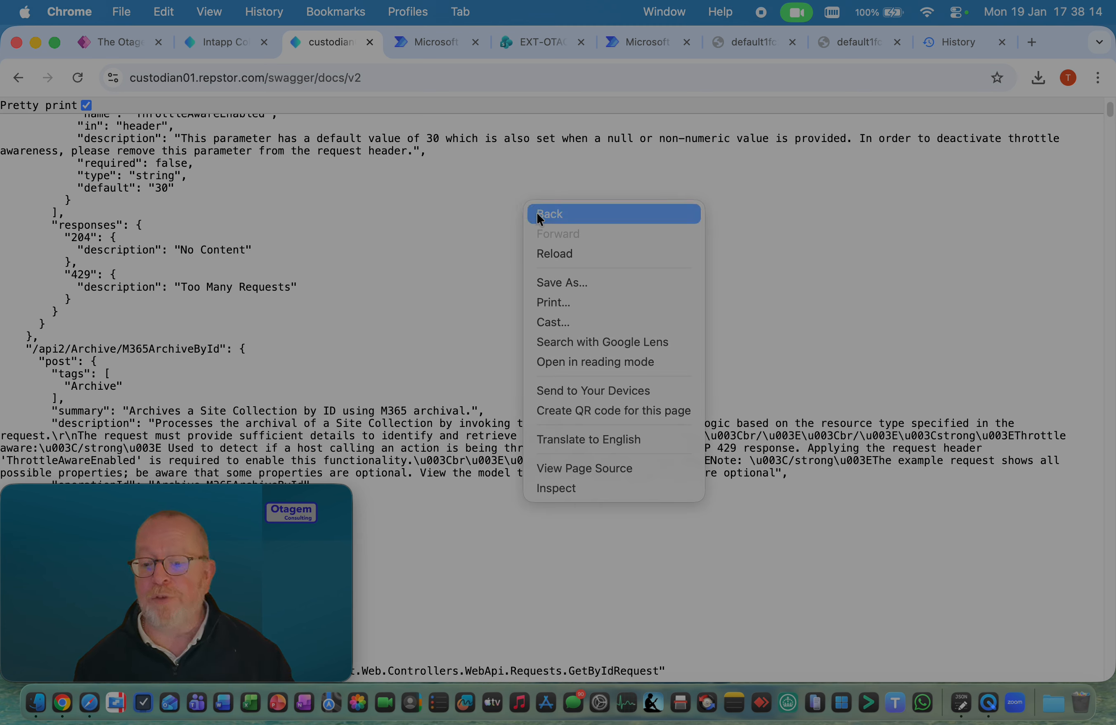
left_click(584, 282)
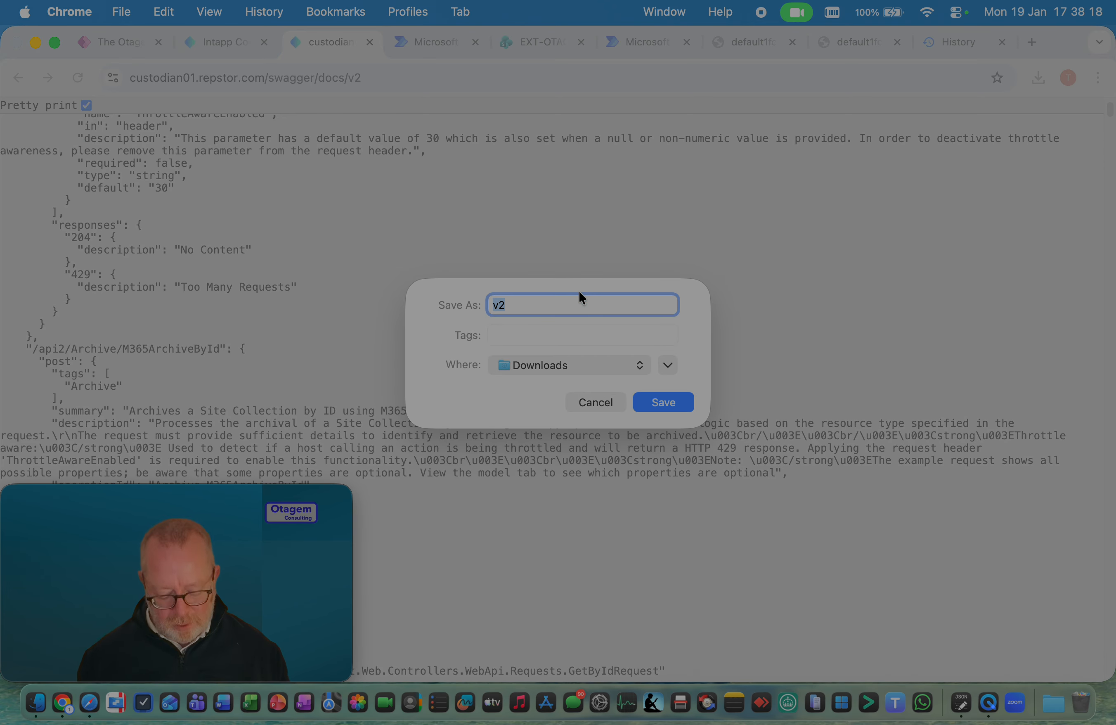
type("ICP API")
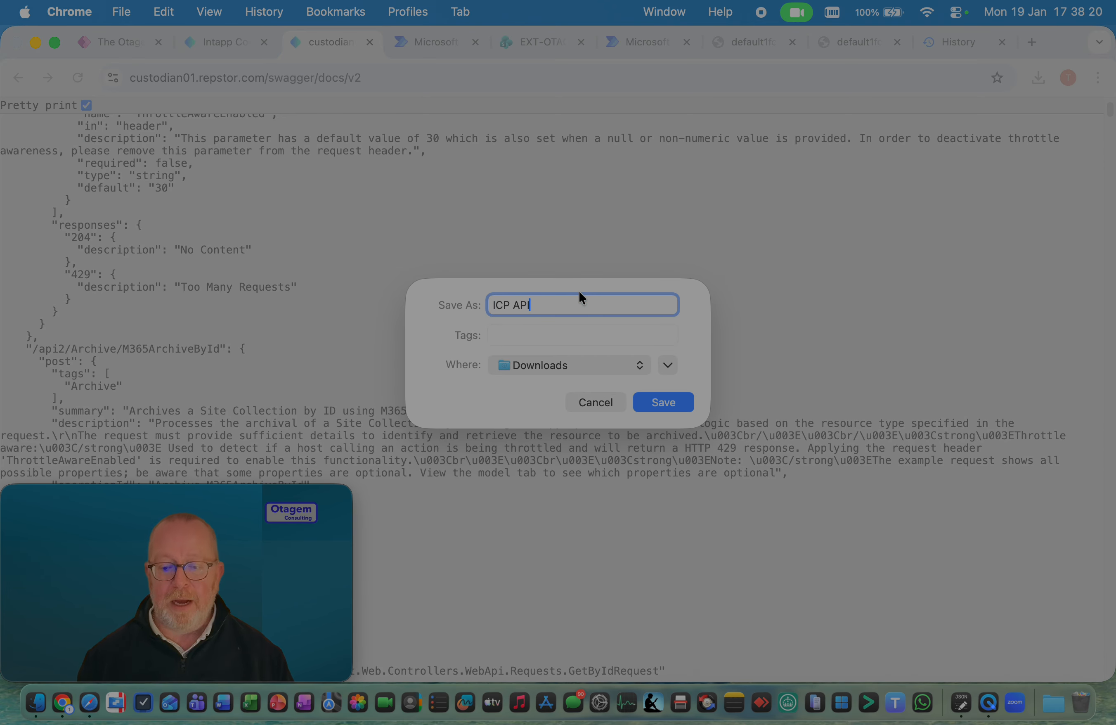
type(" Full Version")
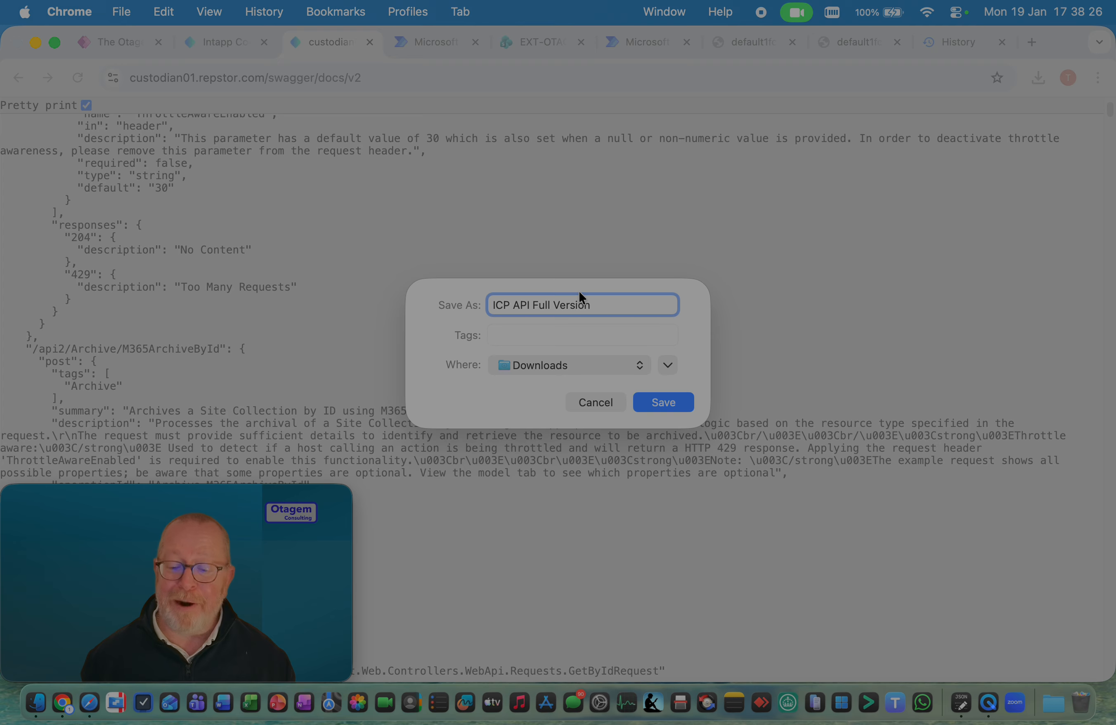
key("Return")
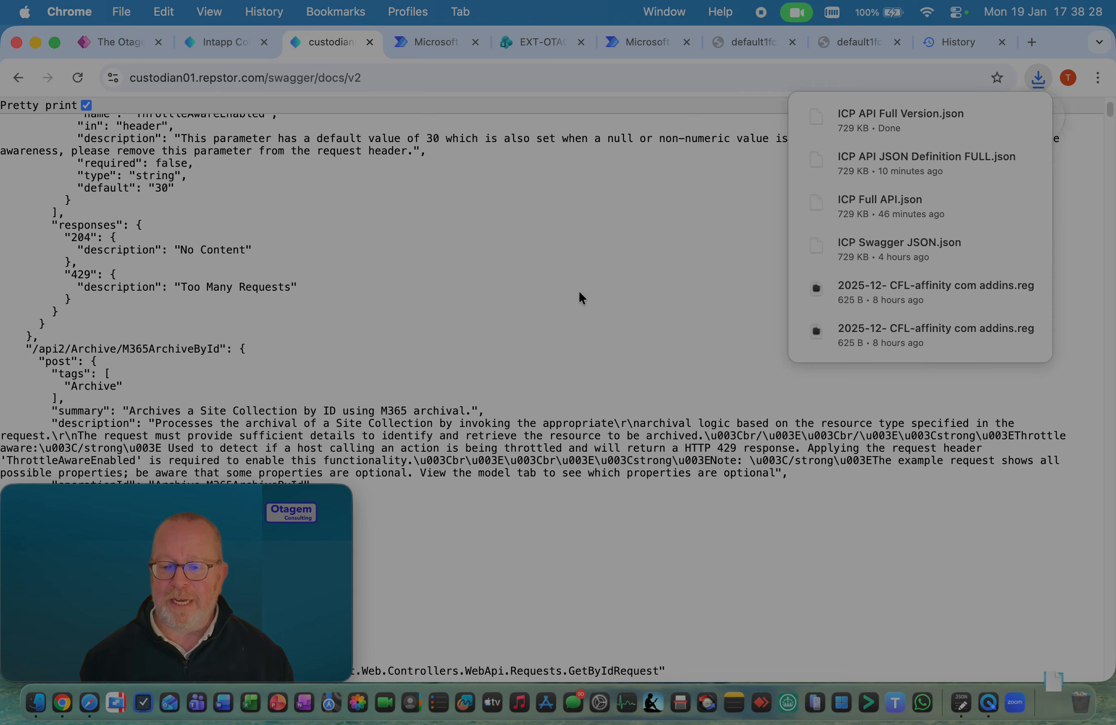
left_click(579, 293)
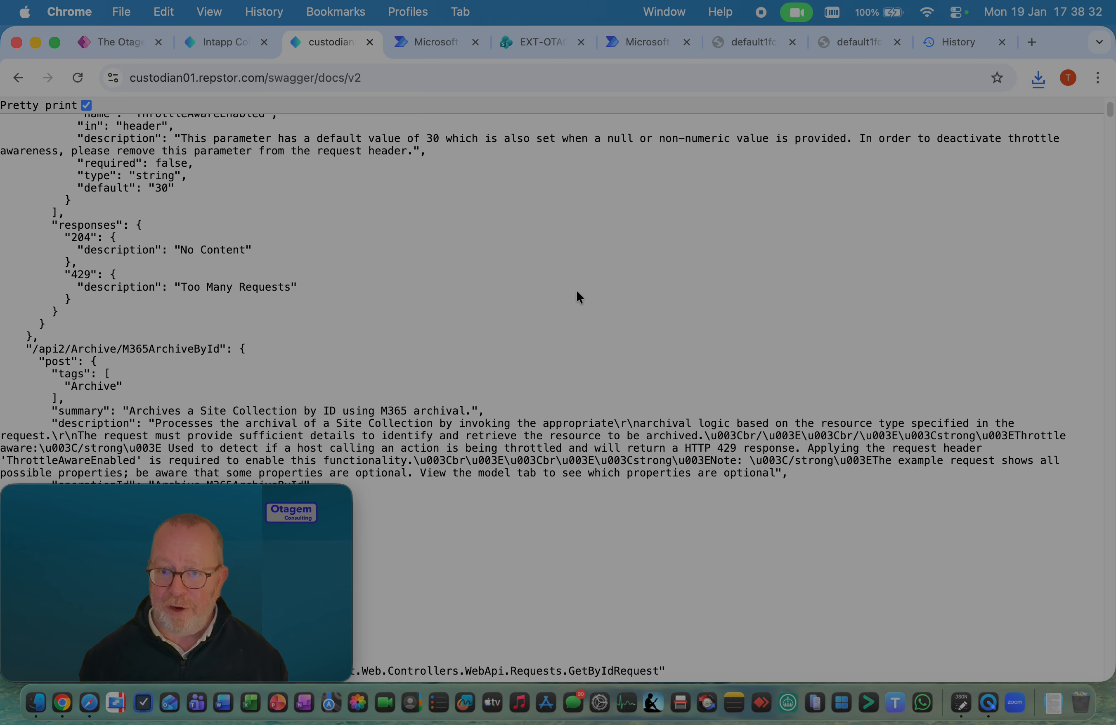
Switch to Finder and open ICP API Full Version.json from Downloads in JSON Editor, moving its window clear of the webcam area
key("super+Tab")
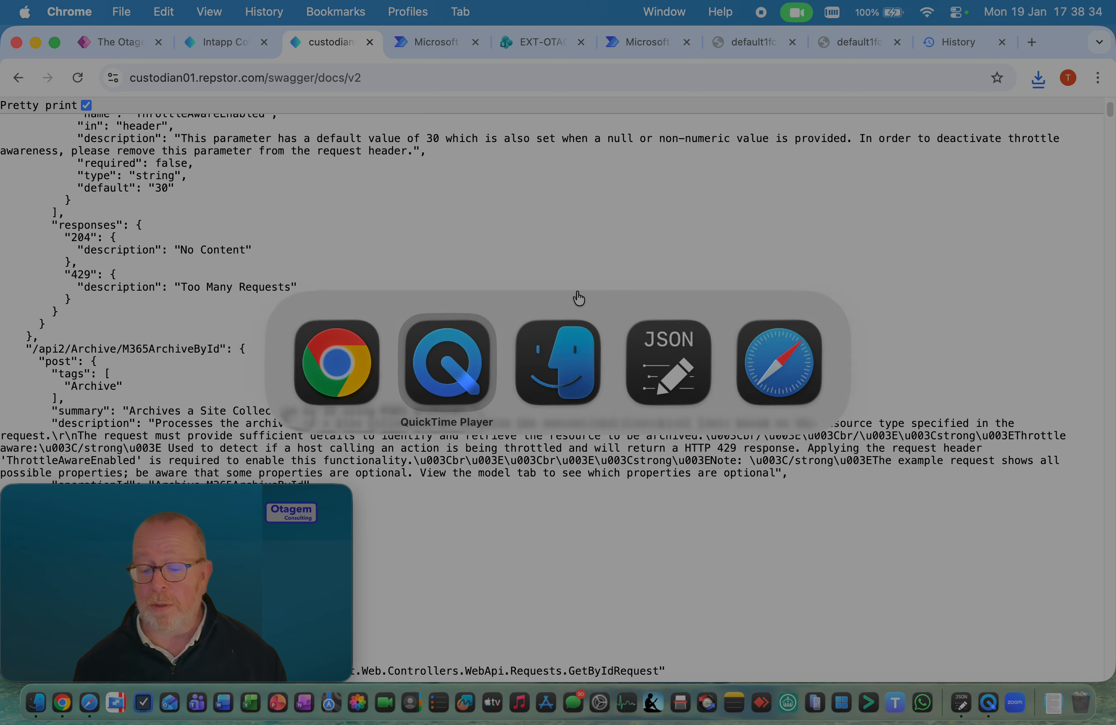
key("super+Tab")
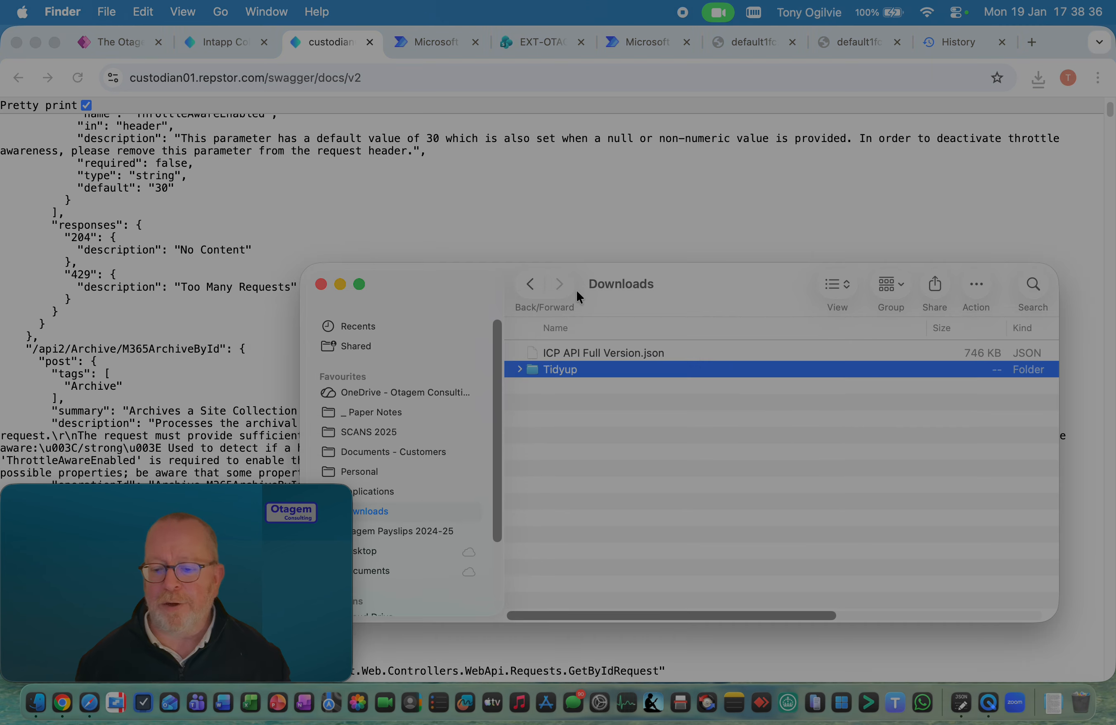
left_click(575, 353)
right_click(575, 354)
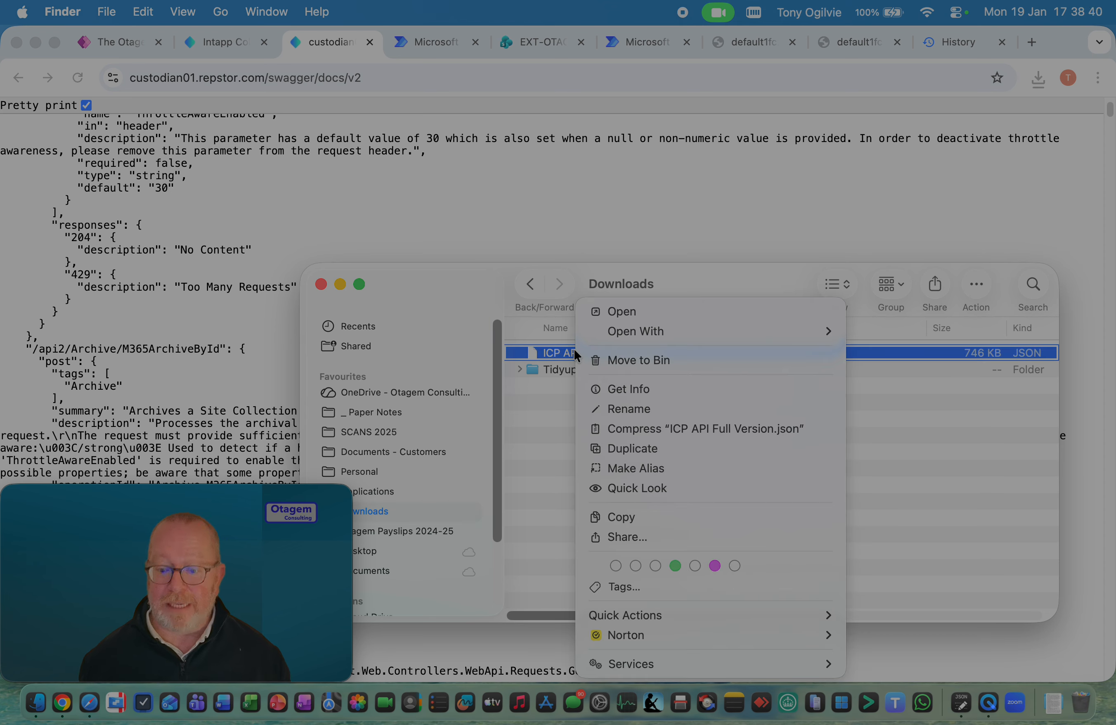
mouse_move(621, 338)
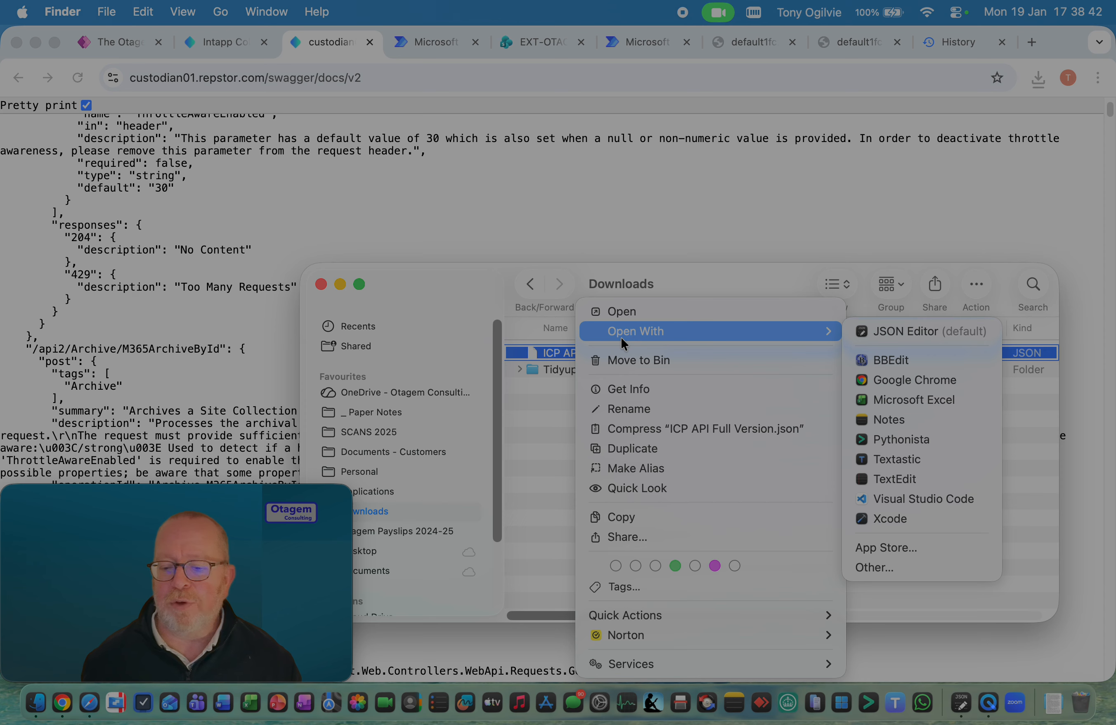
left_click(877, 331)
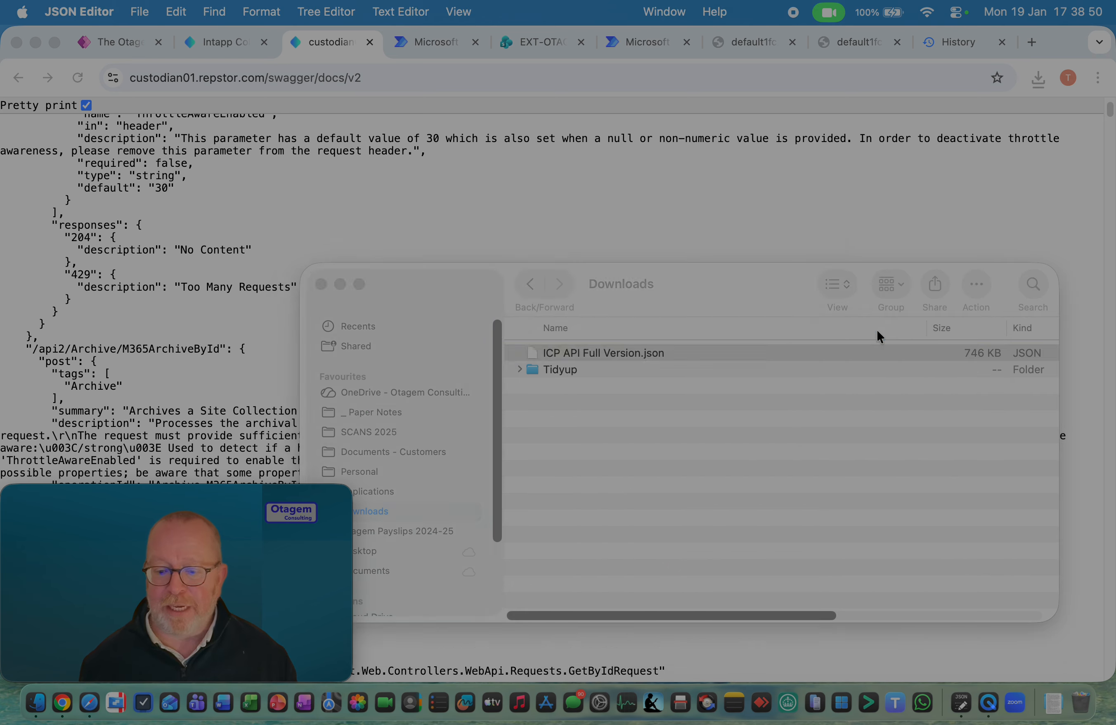
left_click_drag(308, 149, 512, 47)
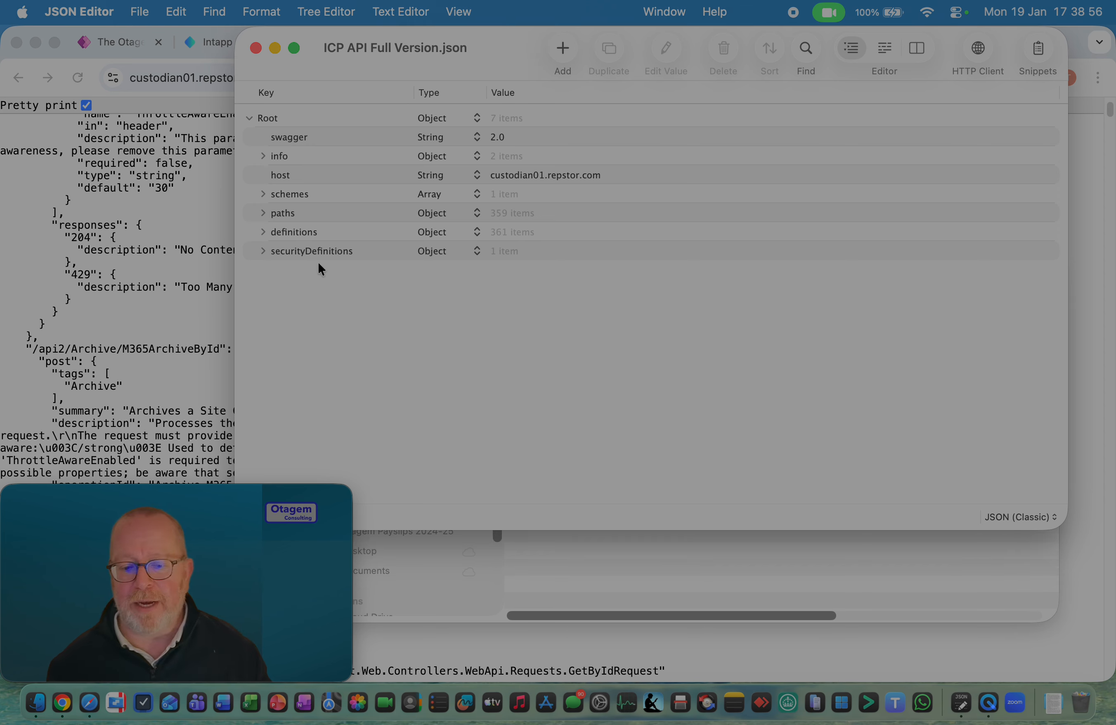
Expand the paths object, widen the Key column to show full endpoint names, and look through the listed endpoints
left_click(264, 213)
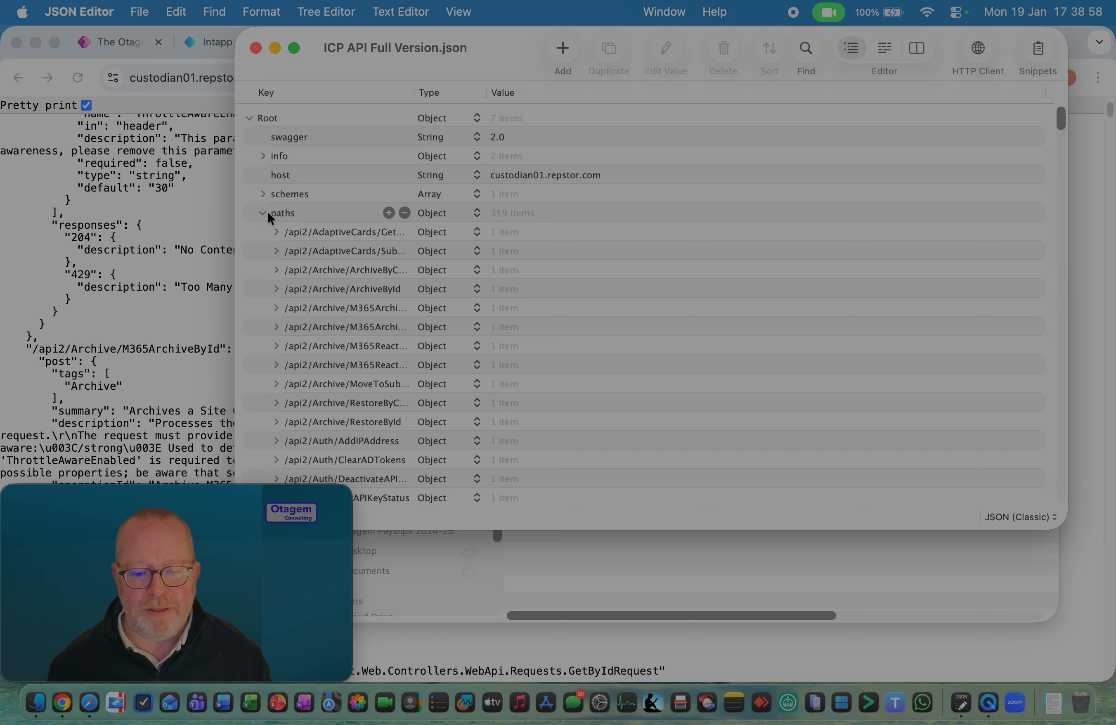
left_click_drag(412, 93, 599, 94)
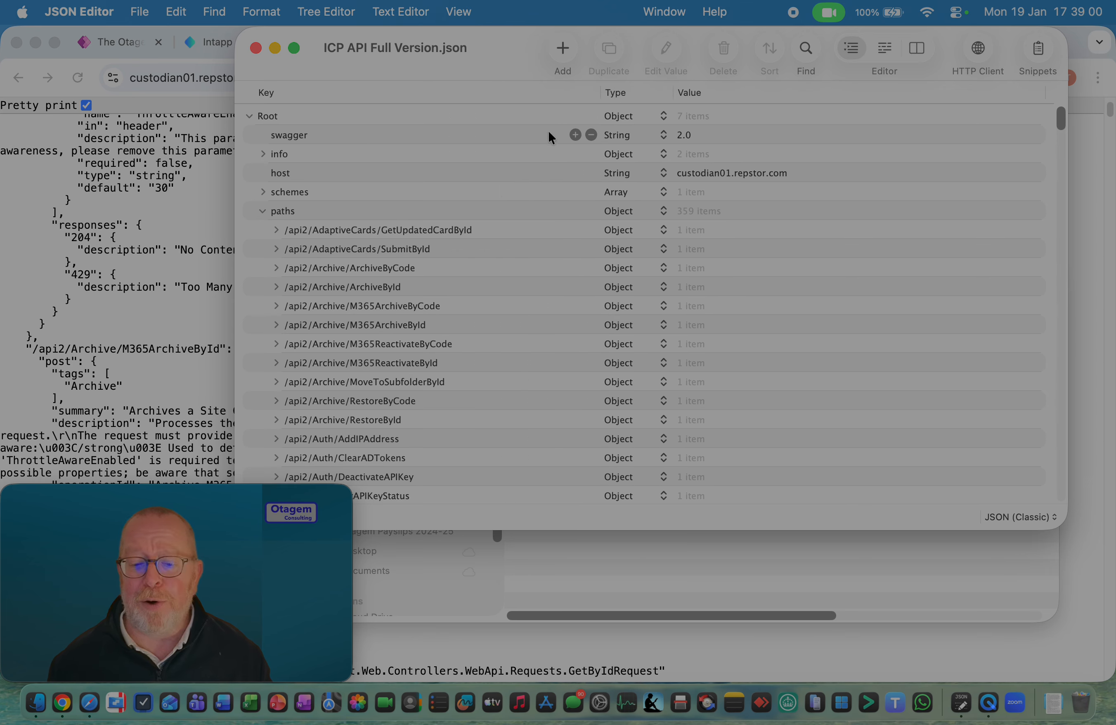
scroll(454, 254, "down", 15)
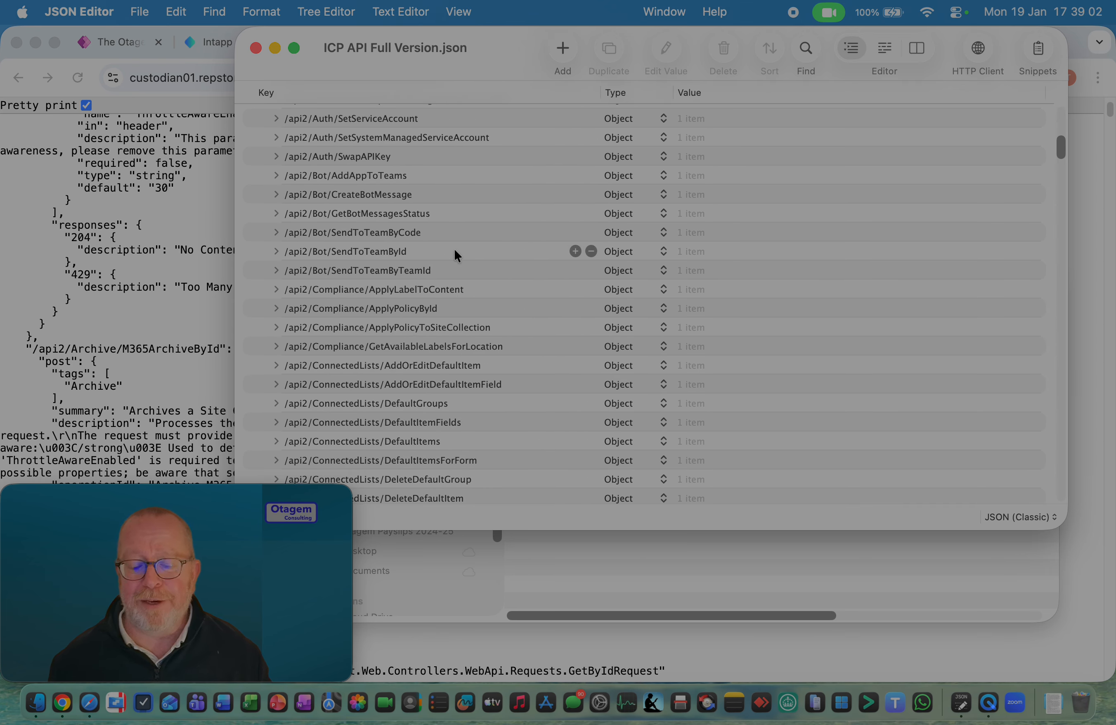
scroll(455, 251, "down", 10)
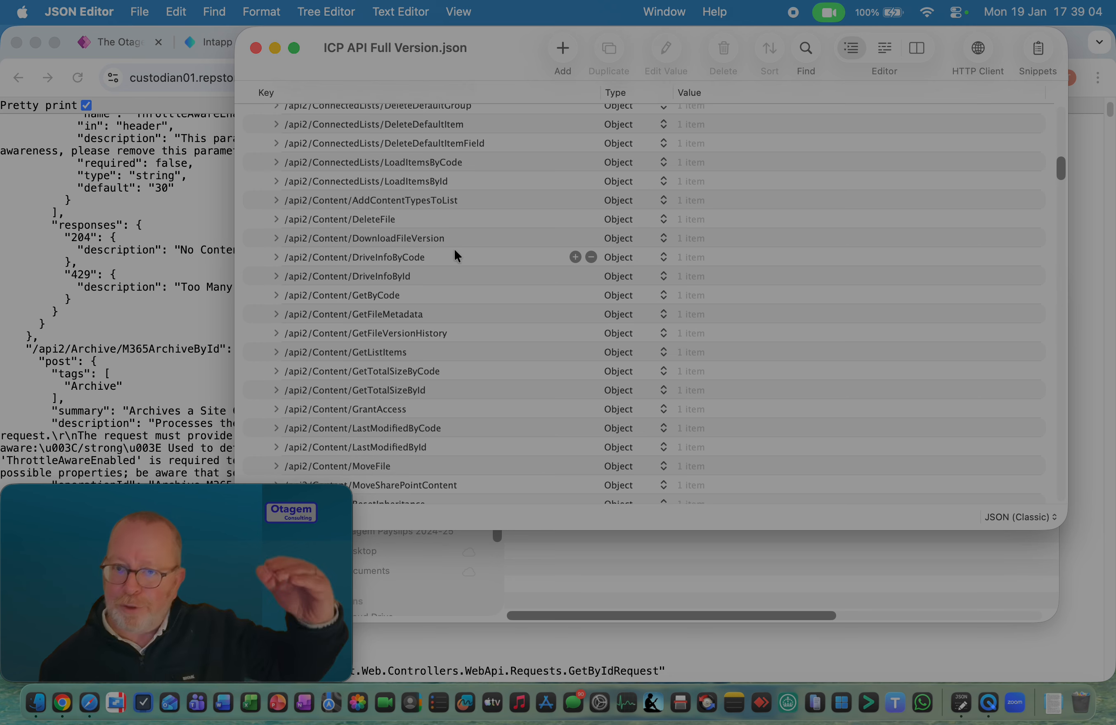
scroll(455, 256, "down", 5)
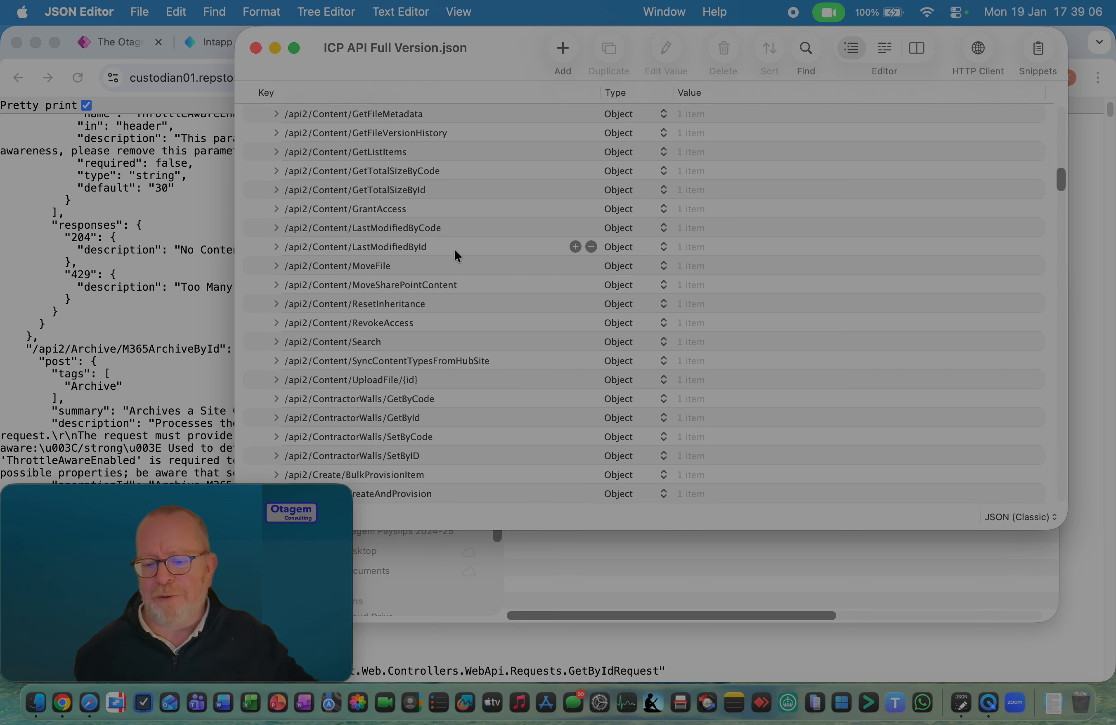
Look through the endpoints listed under paths in the full version, from Content through Dms and EthicalWalls to My
scroll(455, 254, "down", 15)
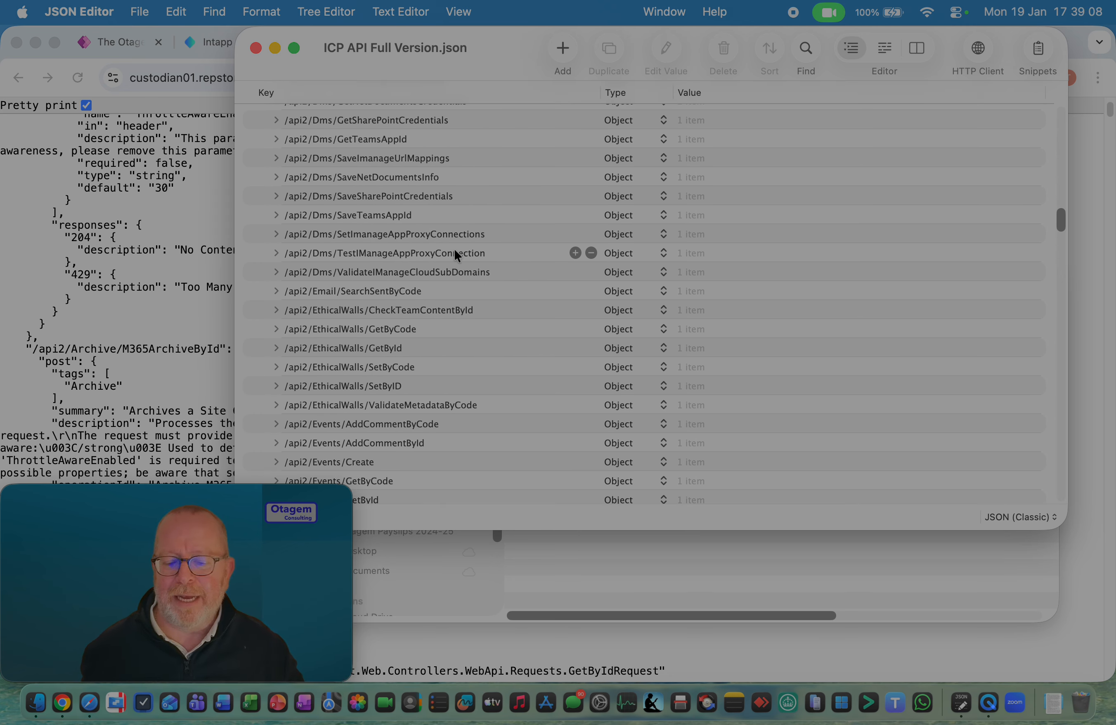
scroll(455, 252, "down", 20)
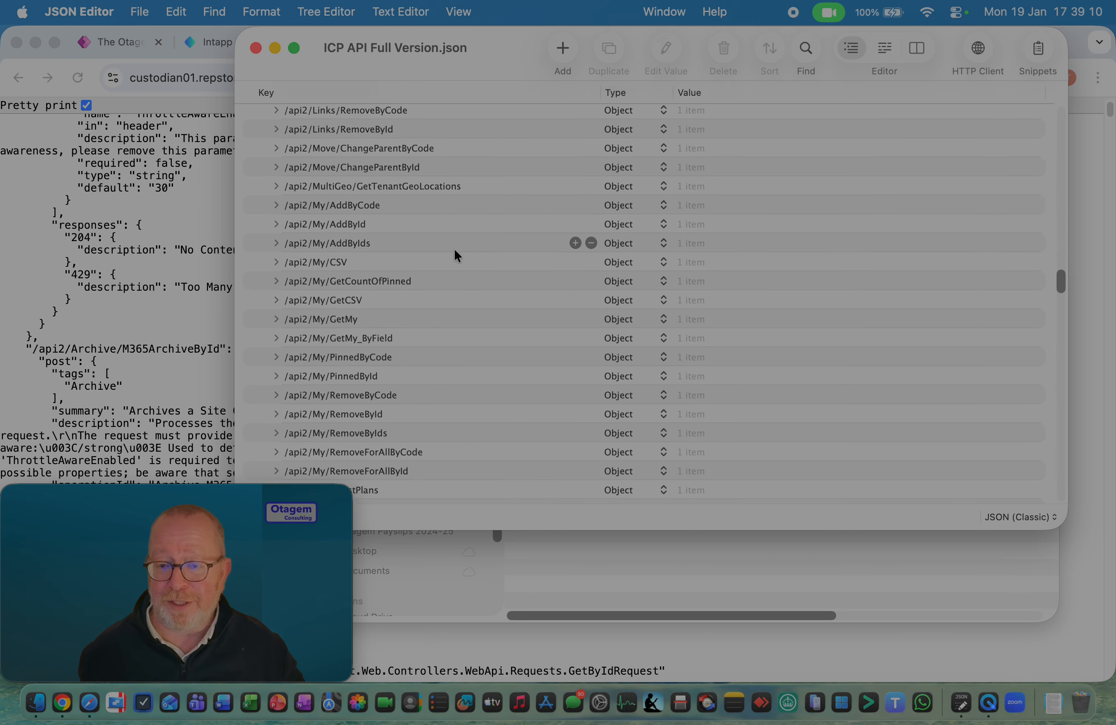
scroll(455, 254, "up", 15)
left_click(405, 238)
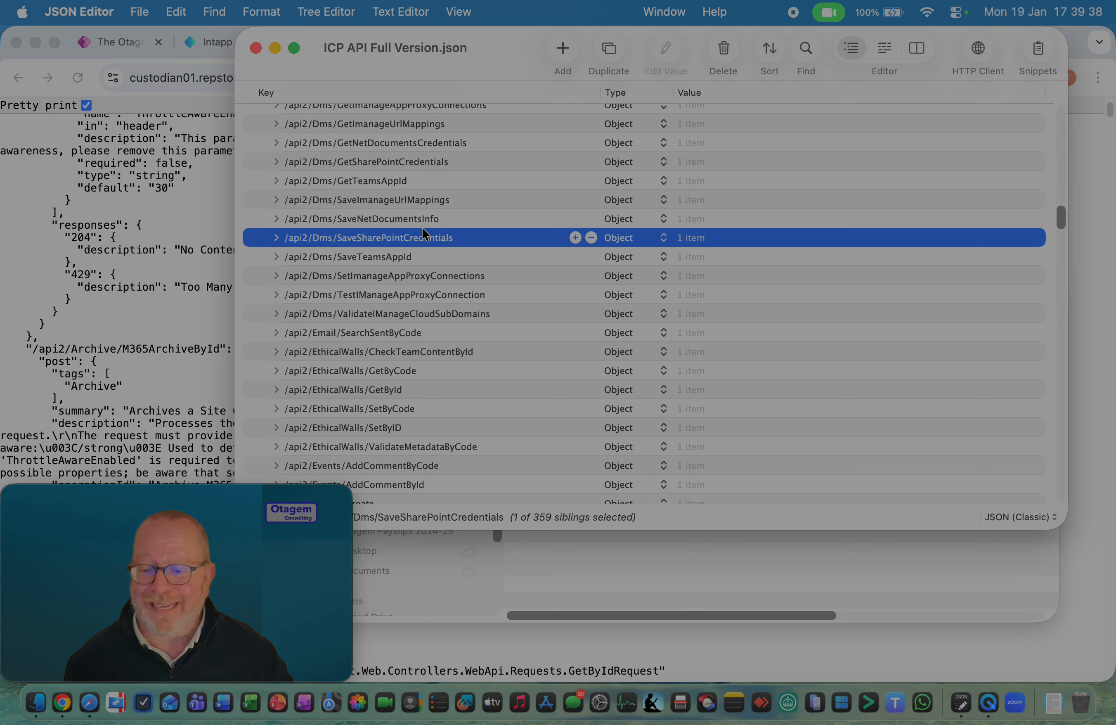
Duplicate the full version document and name the duplicate "ICP API Cut Down Copy"
left_click(140, 12)
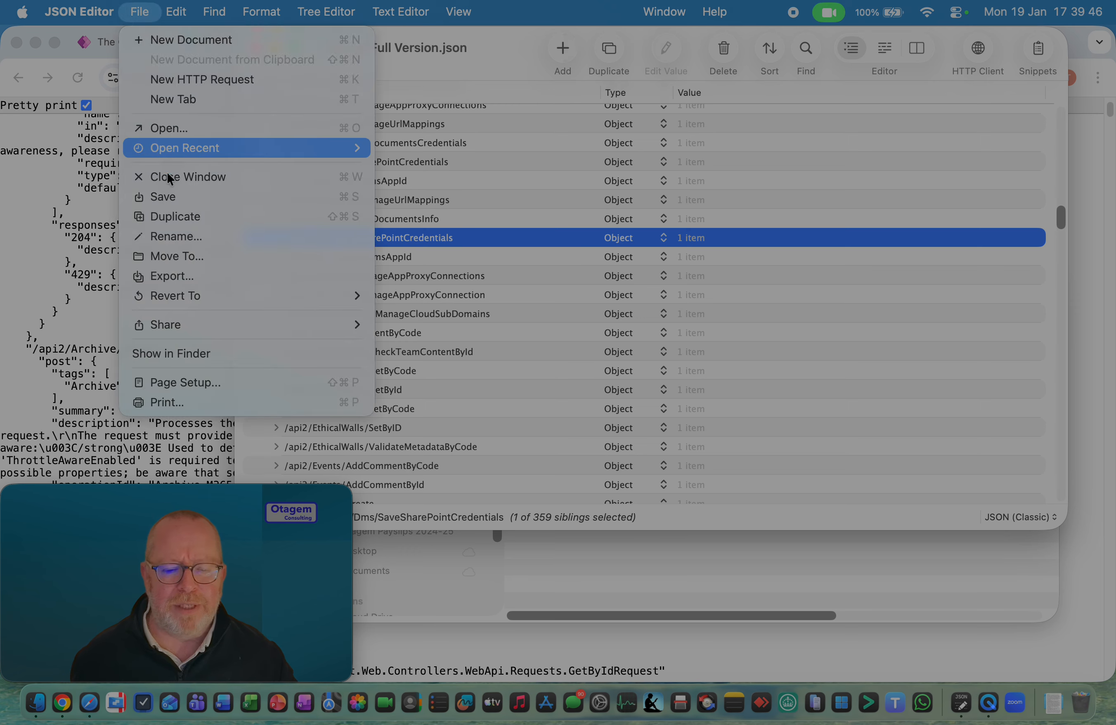
left_click(158, 215)
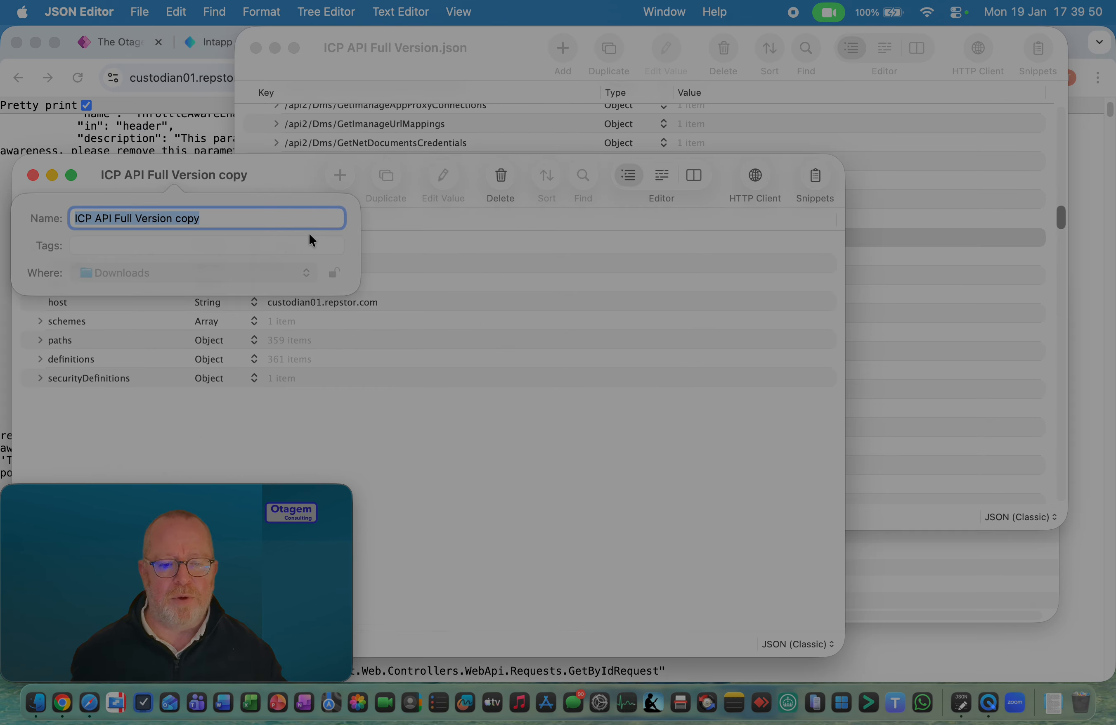
key("Right")
key("shift+alt+Left")
key("shift+alt+Left")
key("shift+alt+Left")
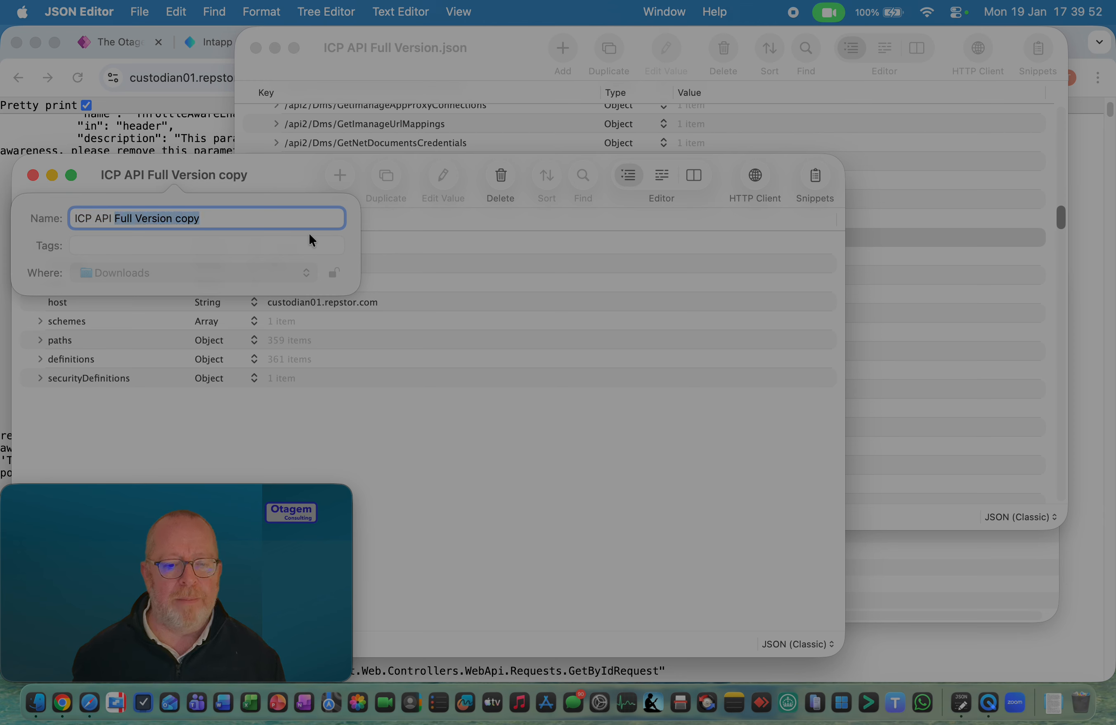
type("Cut Down Copy")
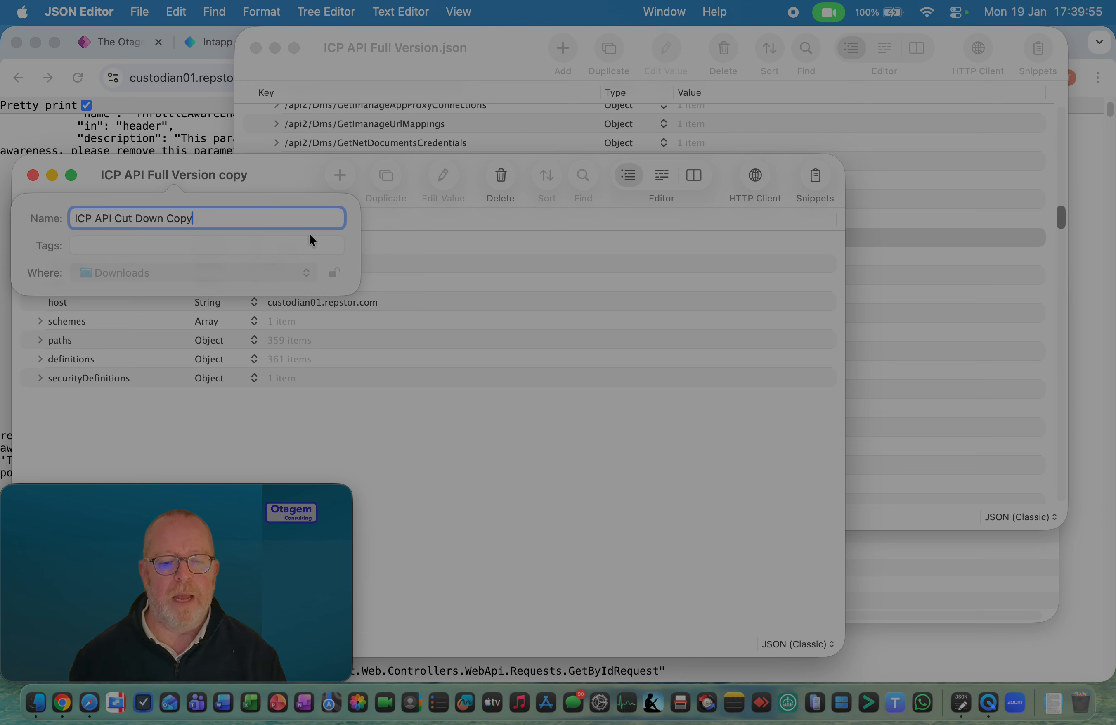
key("Return")
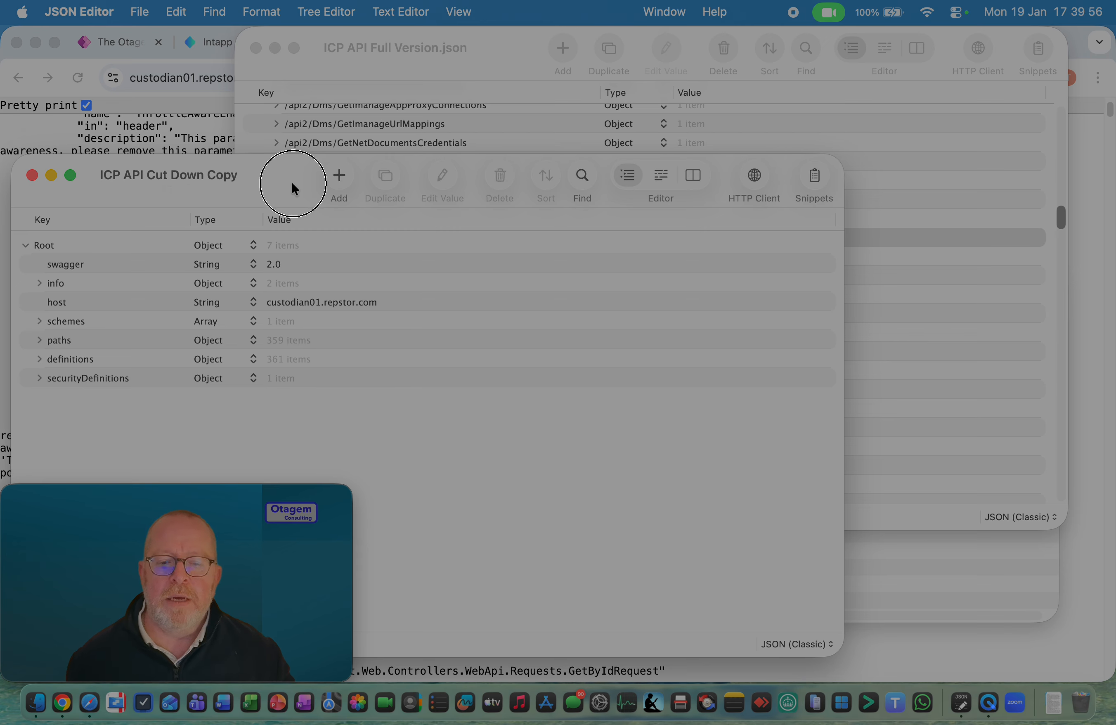
Move the copy's window clear of the webcam area, and expand its paths object with a Key column wide enough for full endpoint names
left_click_drag(291, 181, 559, 96)
left_click(306, 254)
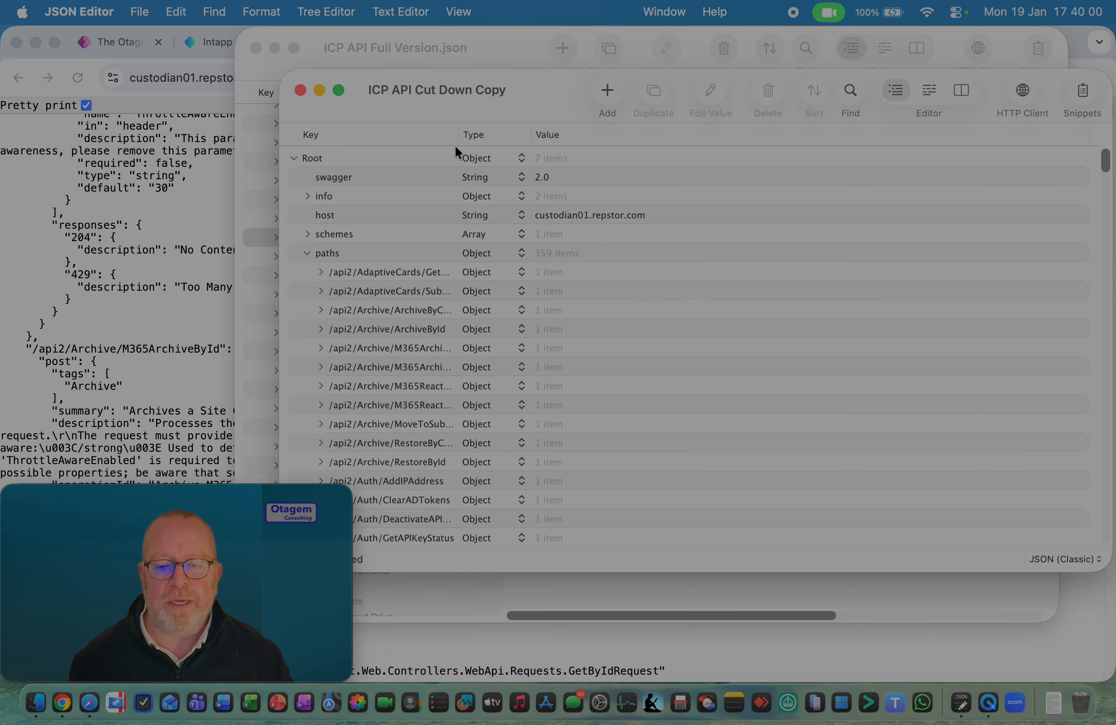
left_click_drag(453, 135, 681, 134)
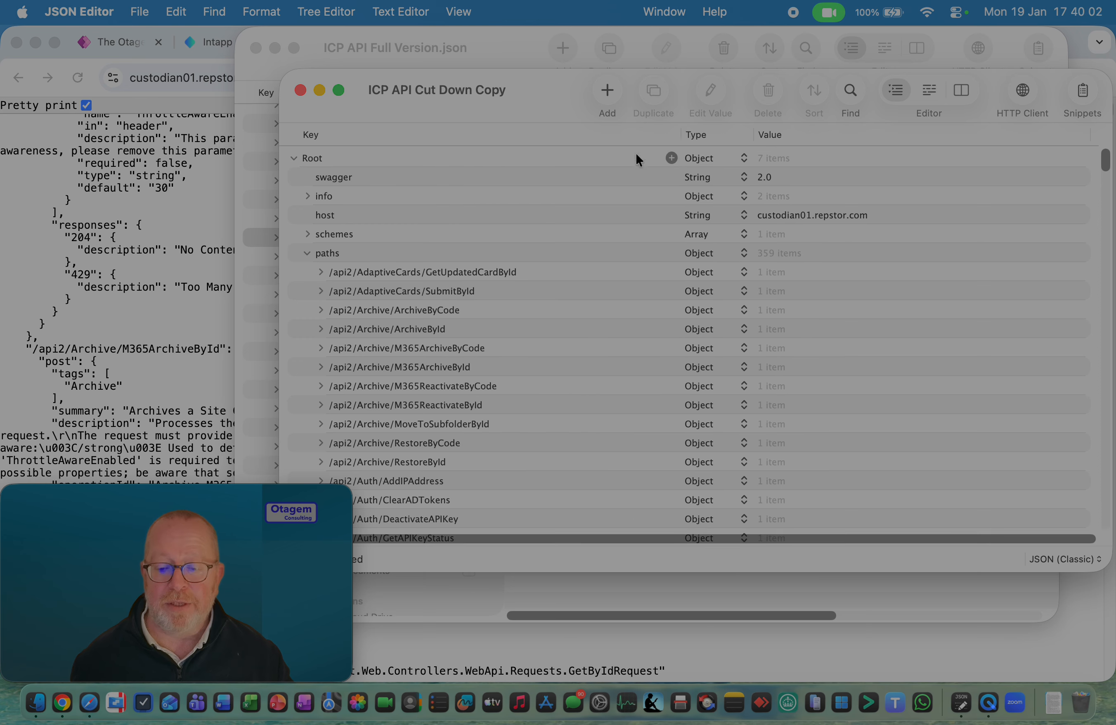
Delete all endpoints from /api2/Archive/ArchiveByCode through /api2/Events/Create from the paths object of the cut-down copy
scroll(468, 253, "down", 1)
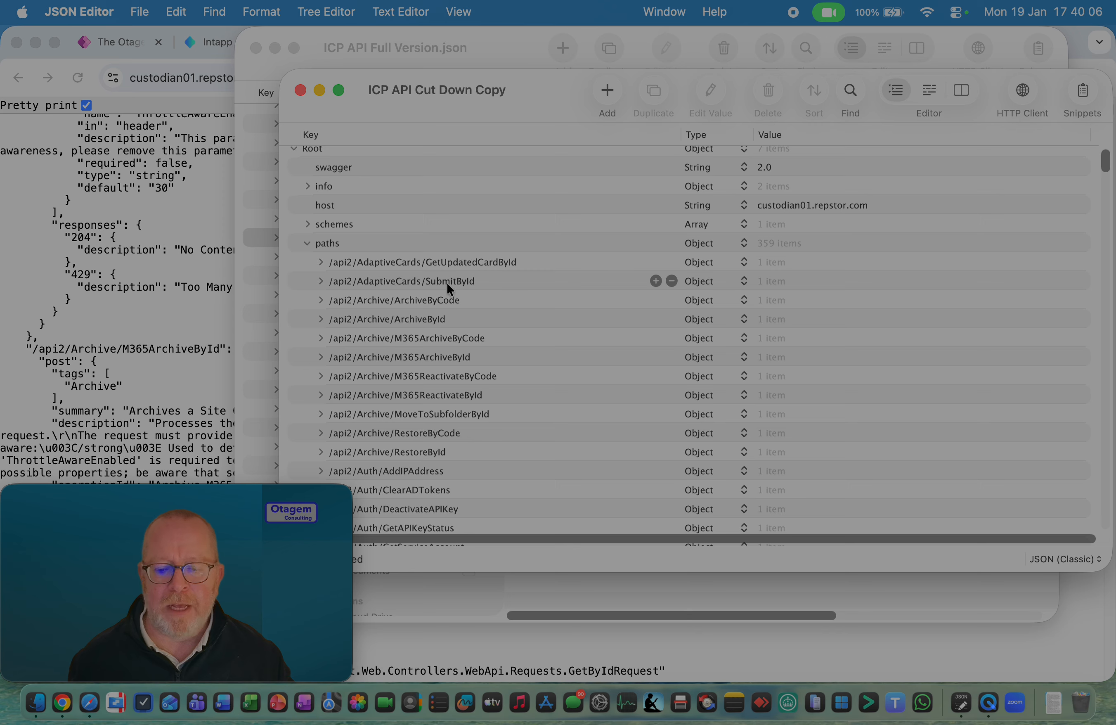
scroll(447, 282, "down", 1)
left_click(427, 297)
scroll(398, 412, "down", 15)
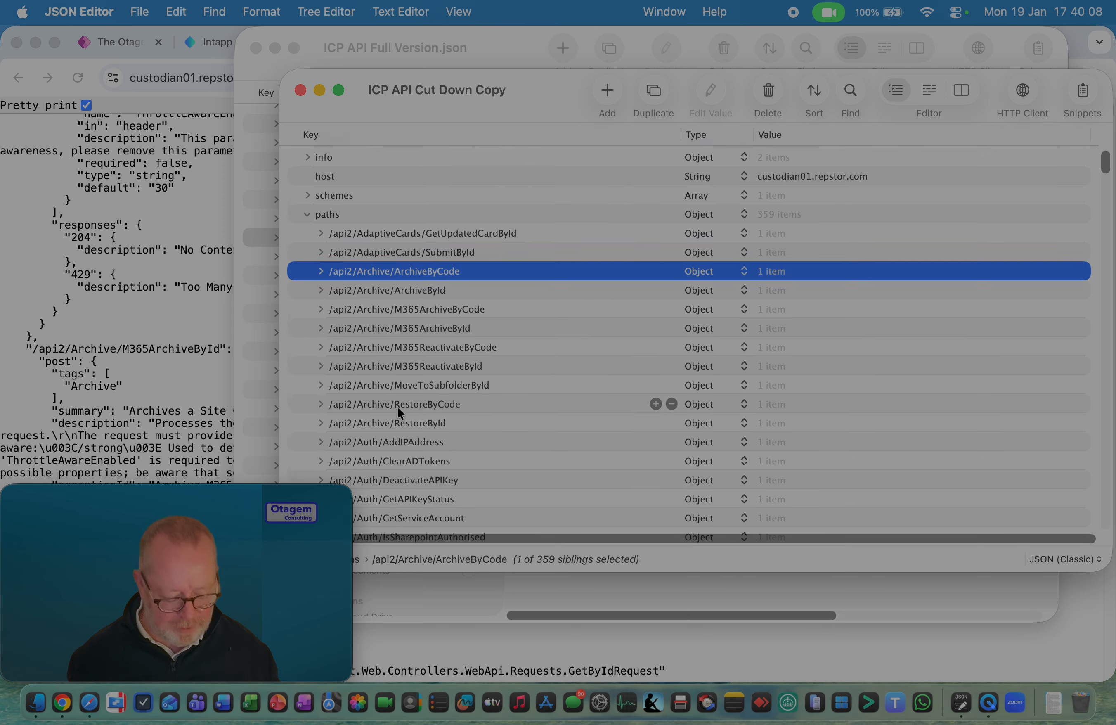
scroll(398, 412, "down", 10)
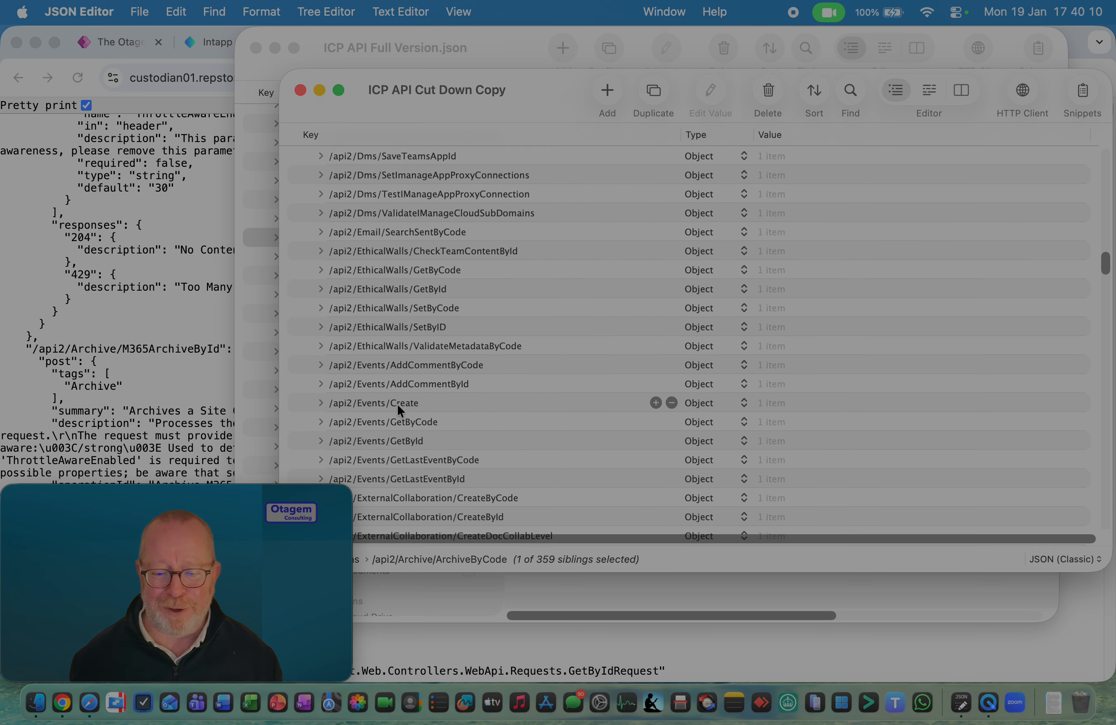
left_click(395, 401, "shift")
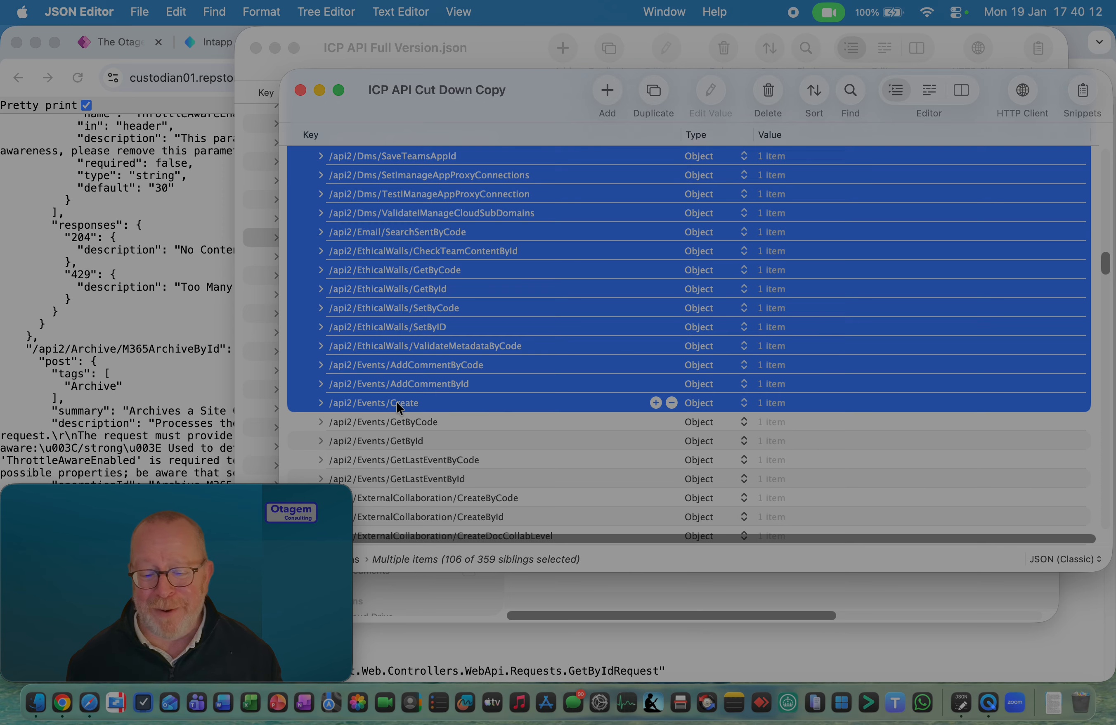
right_click(436, 274)
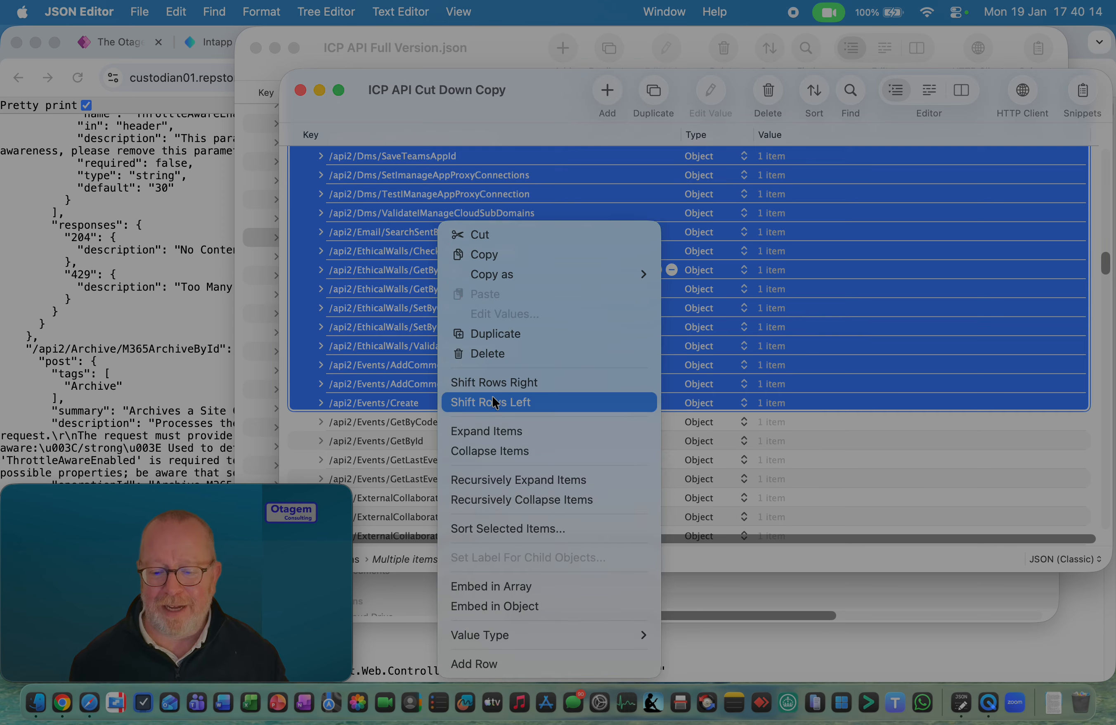
left_click(488, 354)
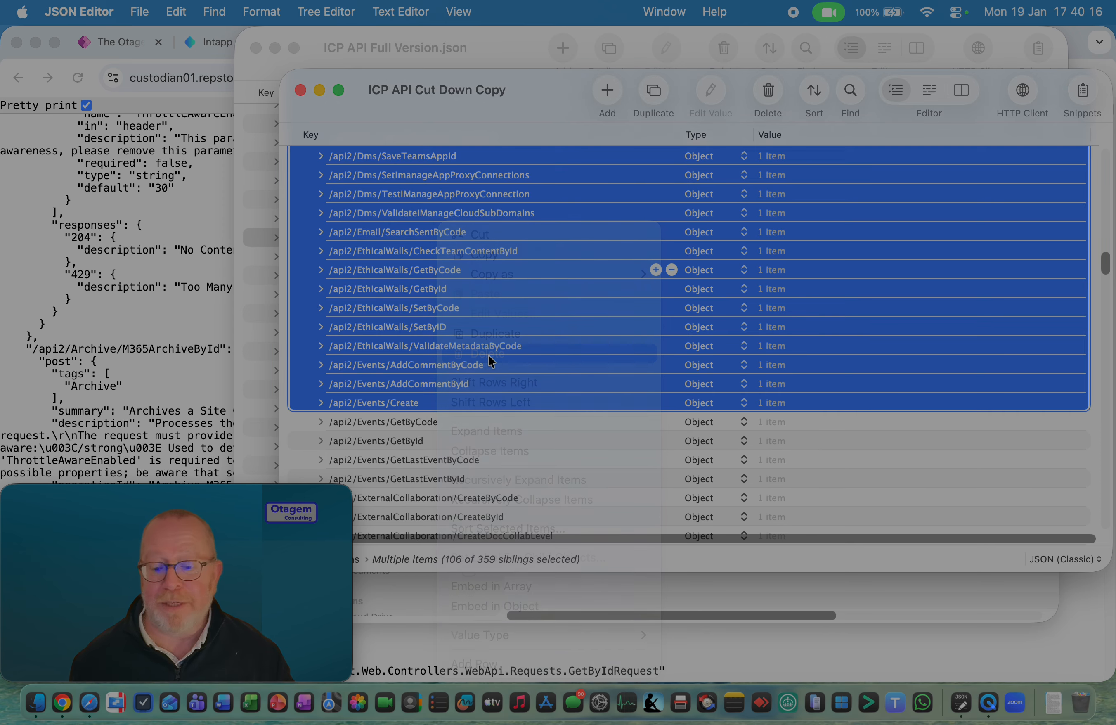
left_click(481, 344)
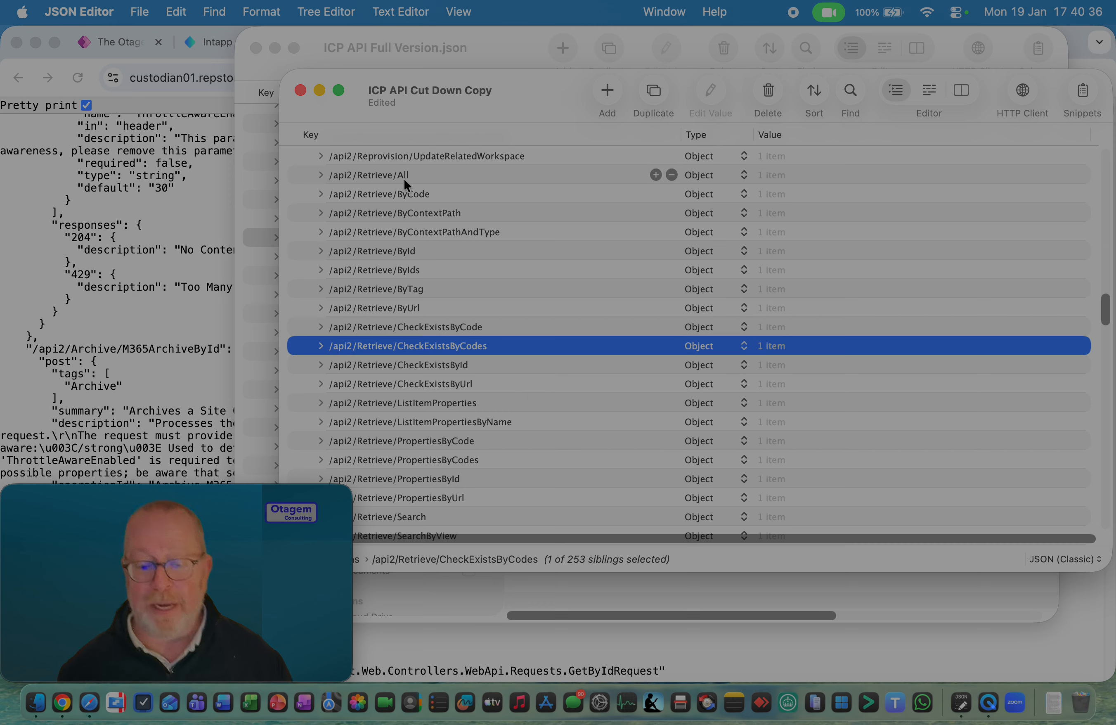
Save the cut-down copy and close both open JSON documents, comparing the two files' sizes in Finder's Downloads folder
key("super+s")
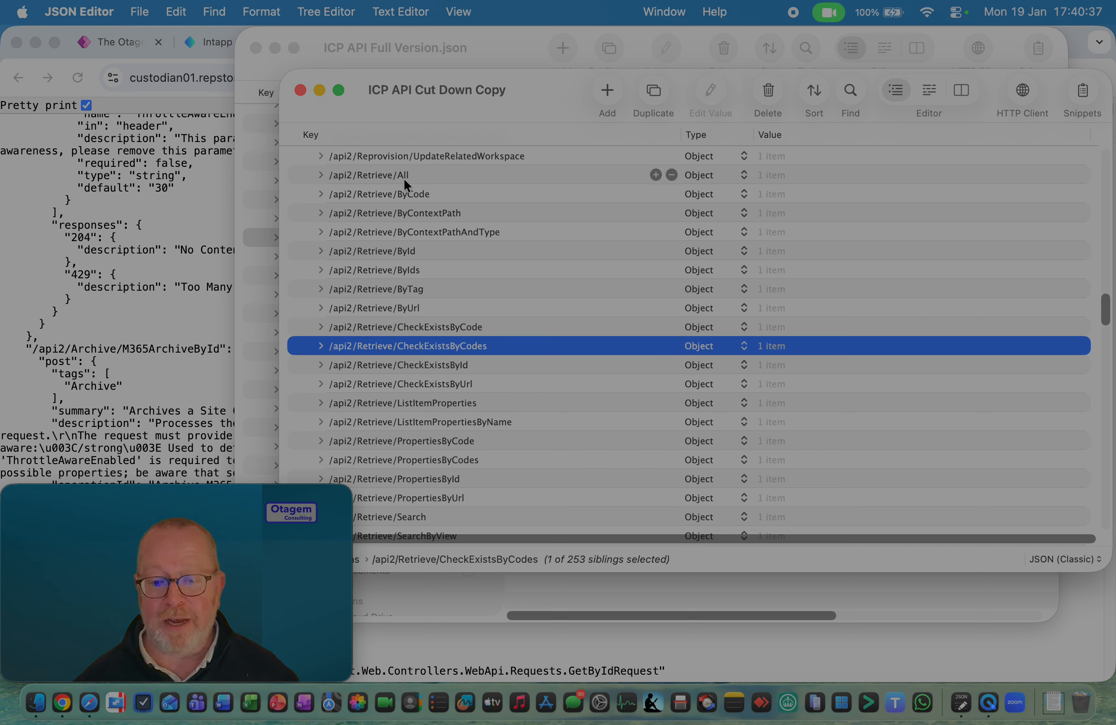
left_click(299, 90)
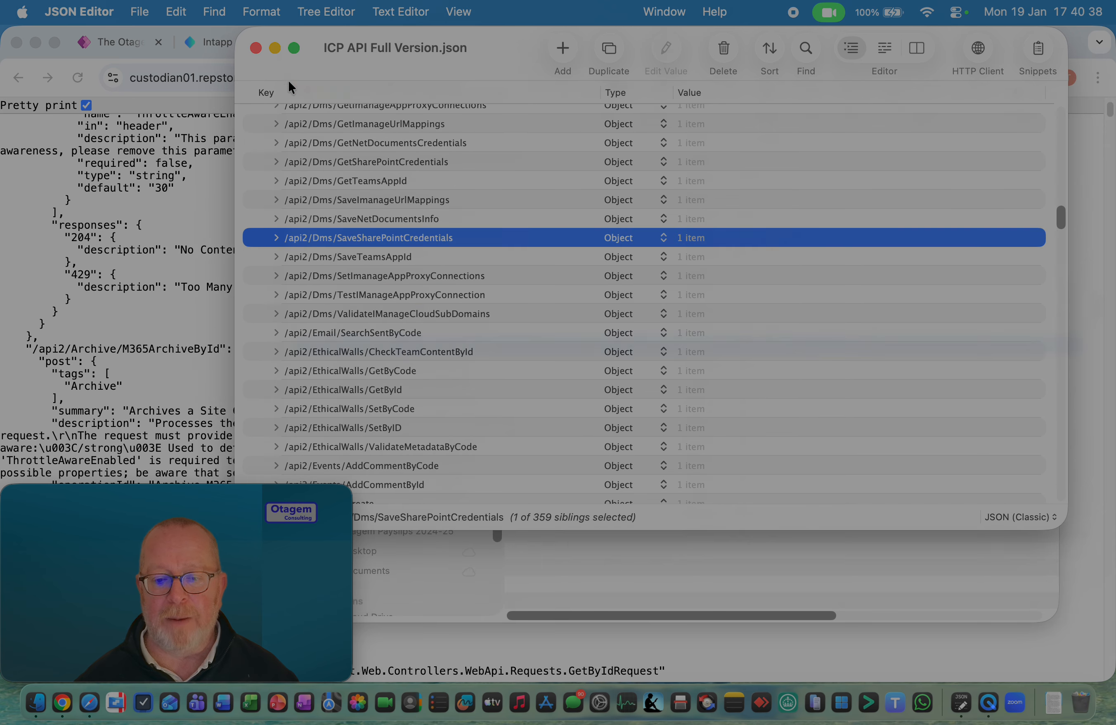
left_click(253, 47)
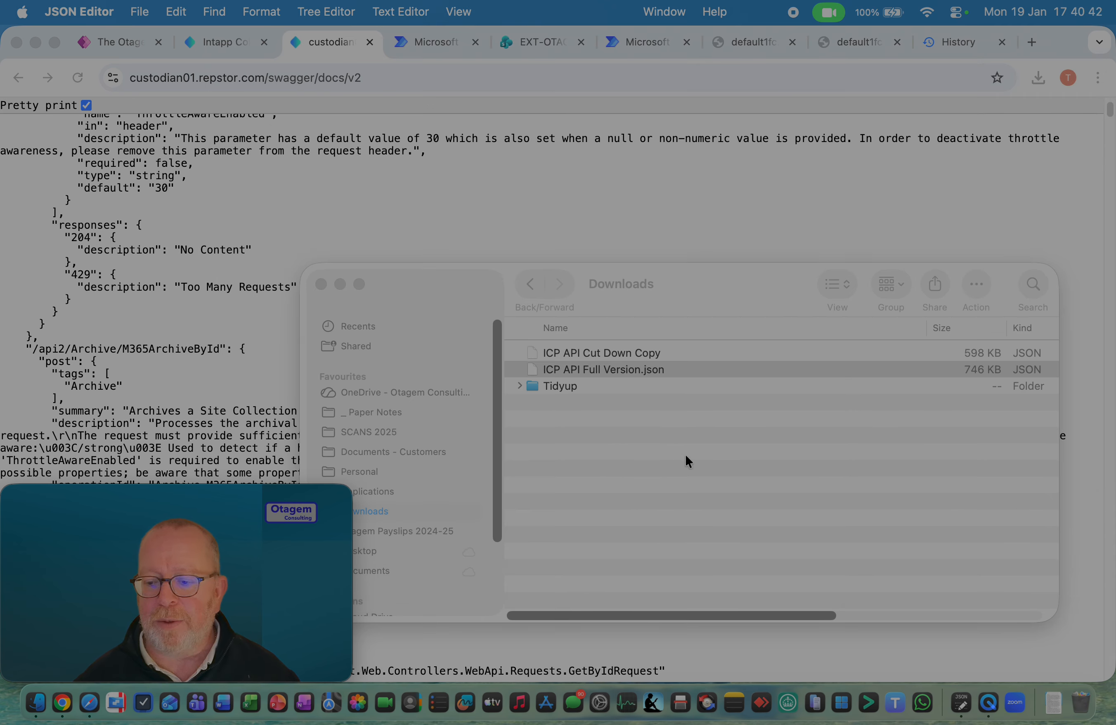
left_click(646, 397)
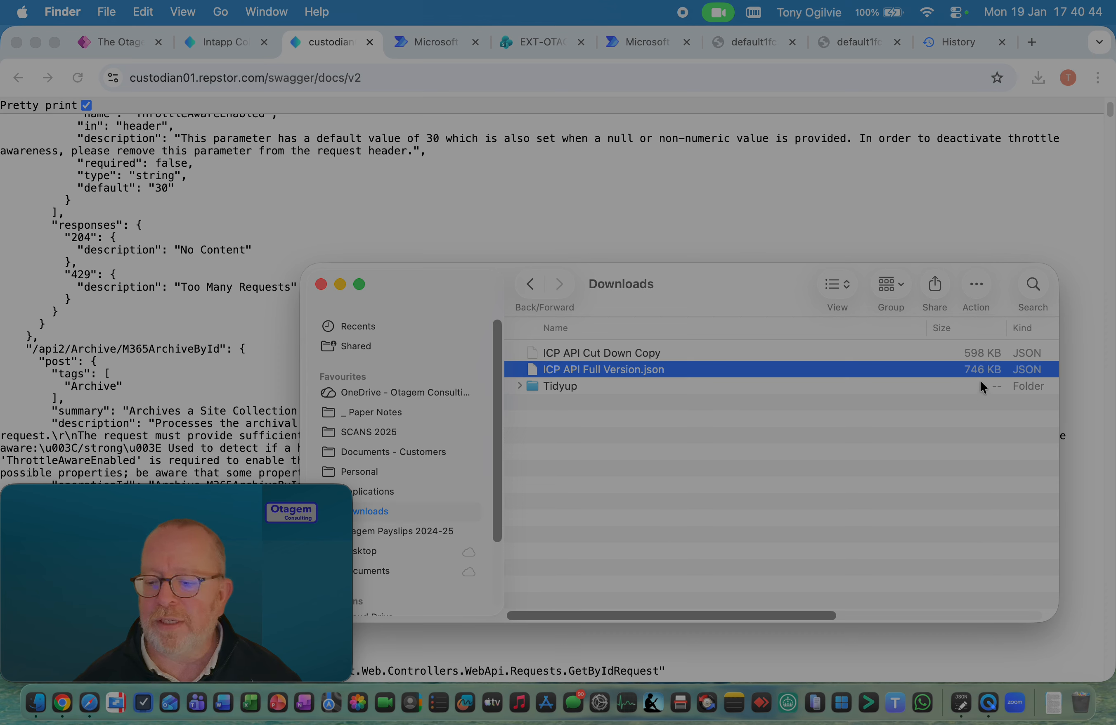
left_click(742, 352)
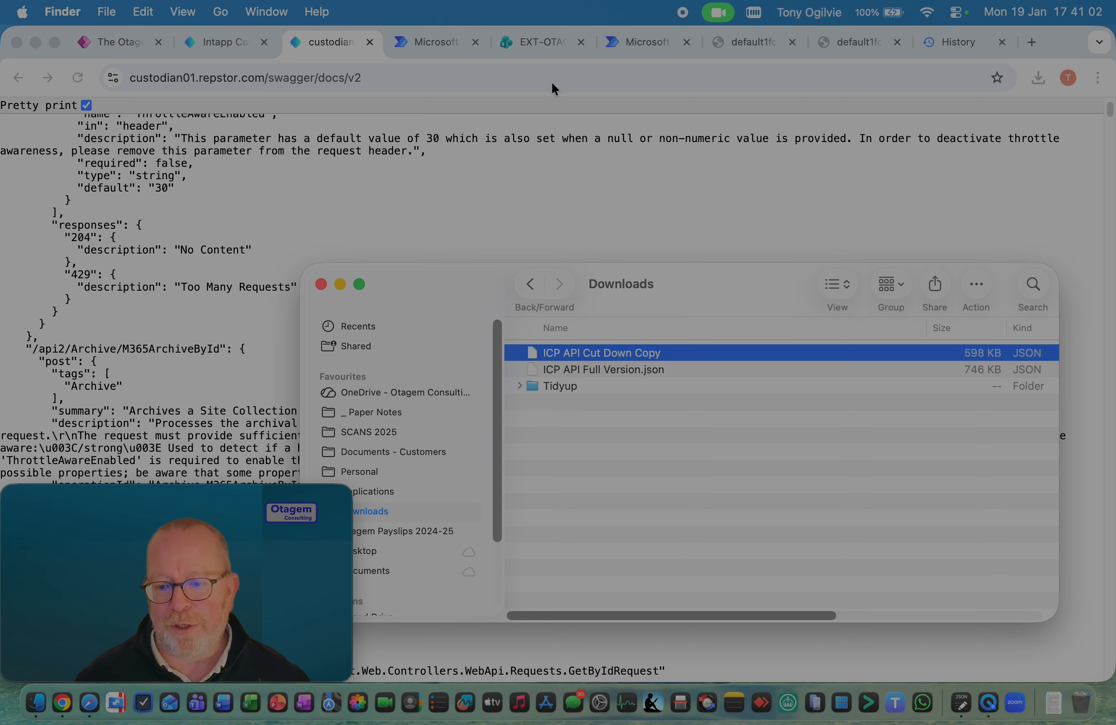
Switch to Power Automate in Chrome and open the Custom connectors page from the full list of features
left_click(440, 46)
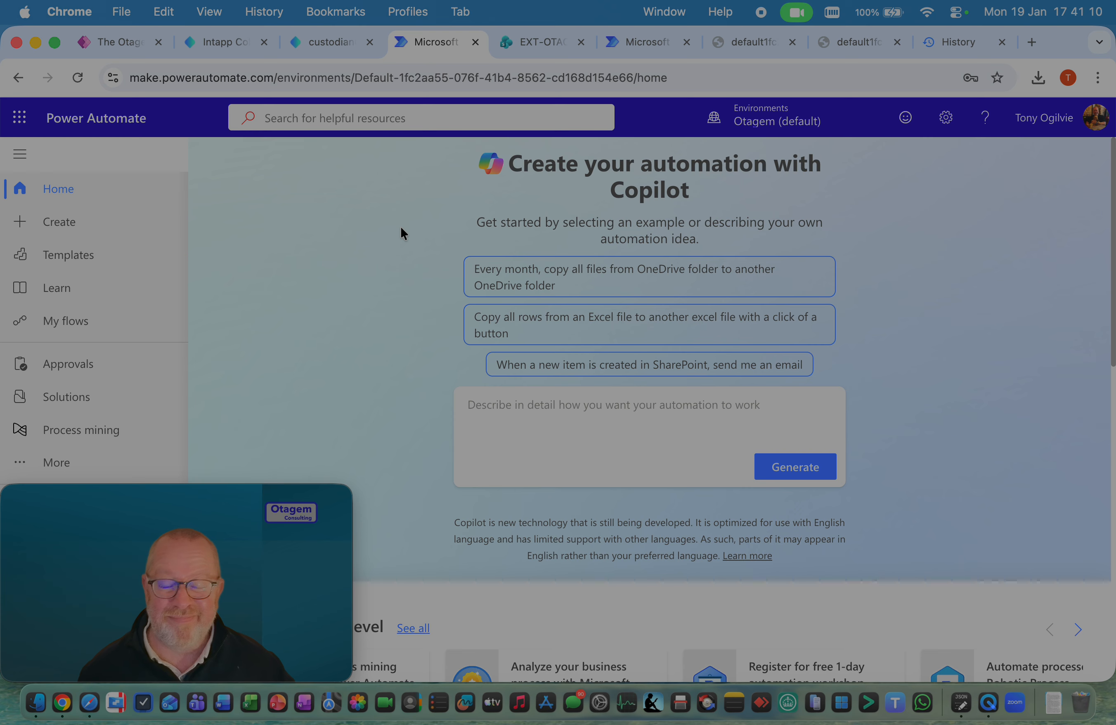
left_click(68, 463)
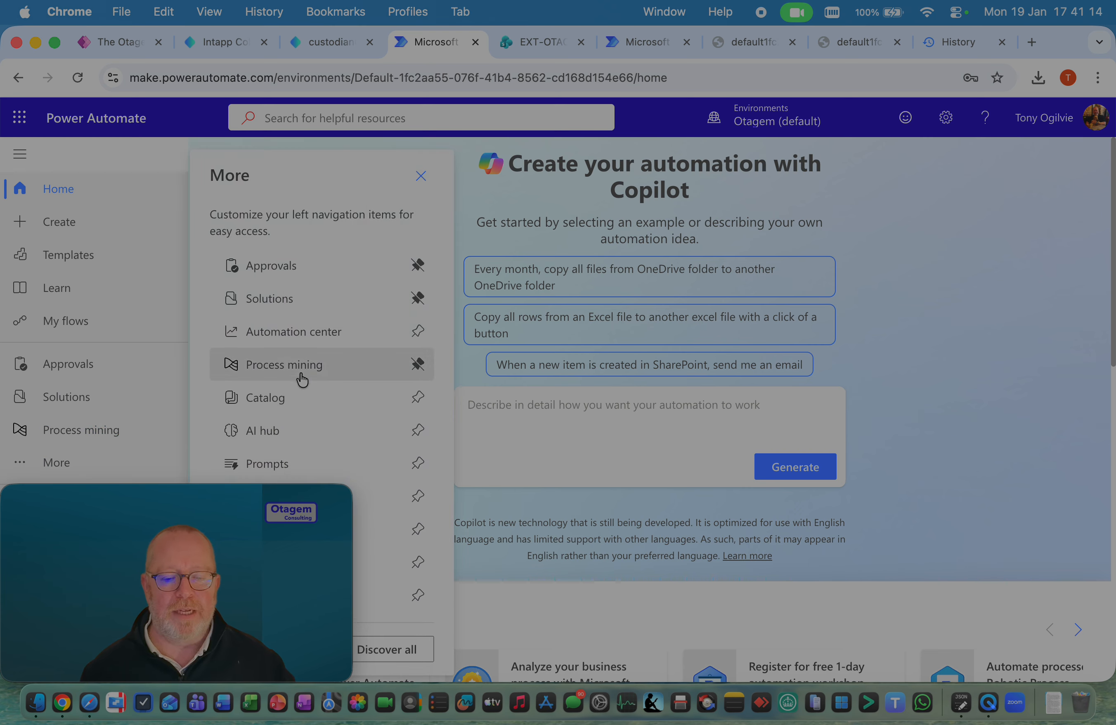
left_click(396, 655)
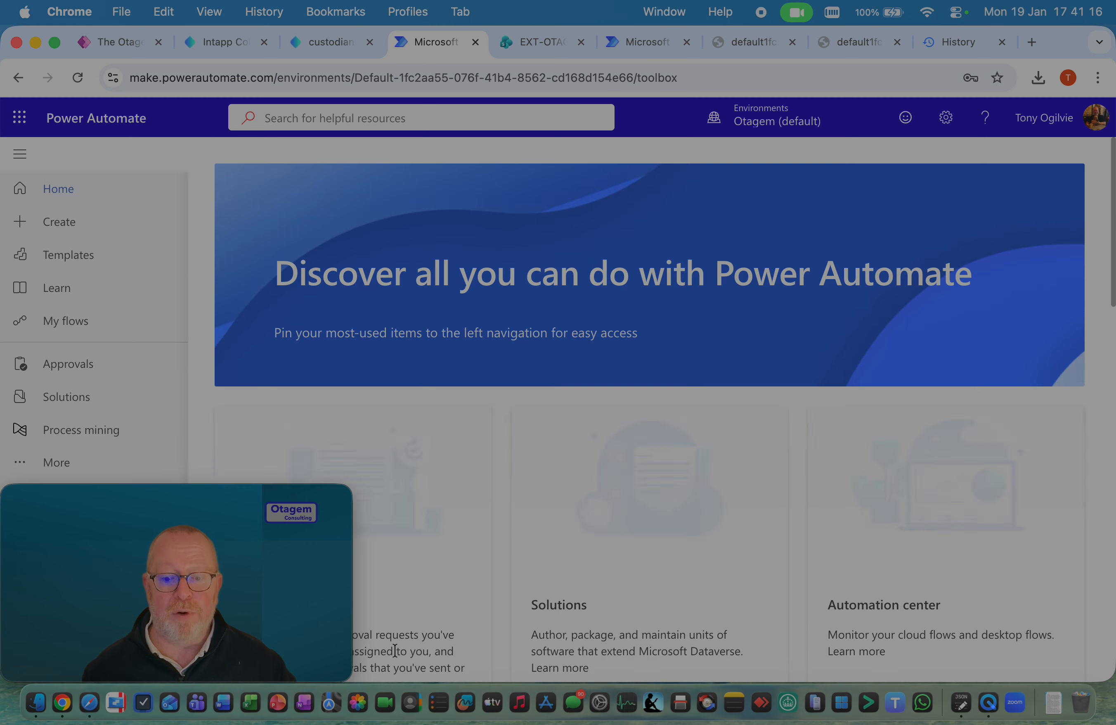
scroll(646, 537, "down", 9)
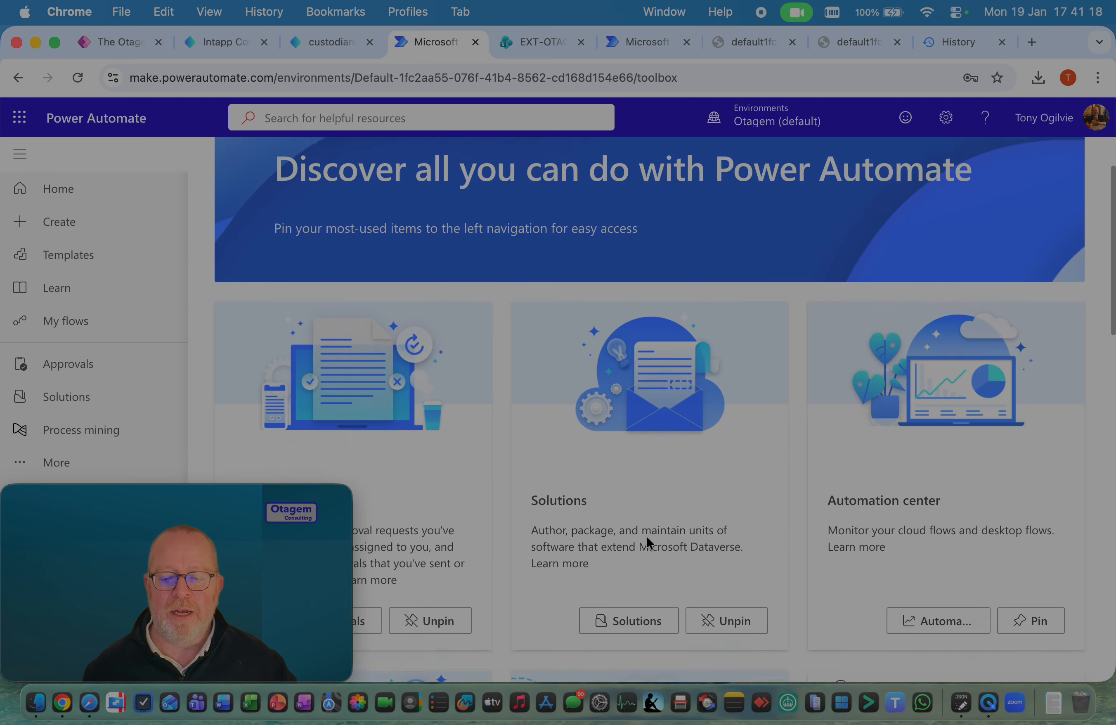
scroll(646, 536, "down", 5)
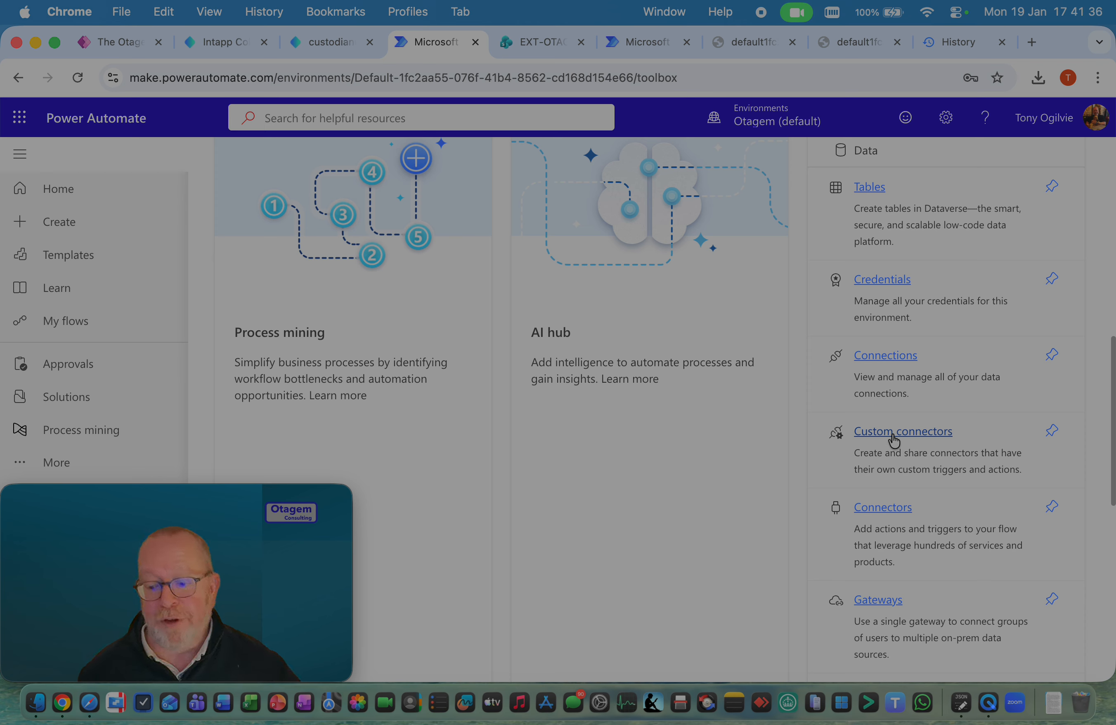
left_click(894, 440)
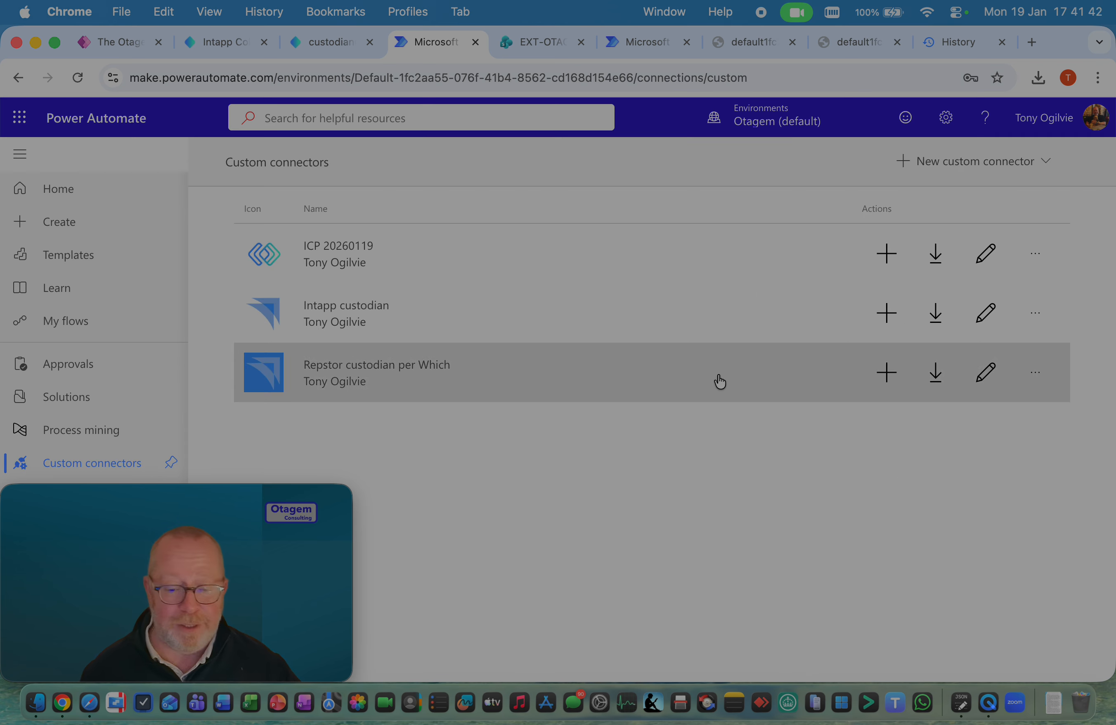
Start a new custom connector from an OpenAPI file and name it Intapp ICP Demo Connector
left_click(962, 172)
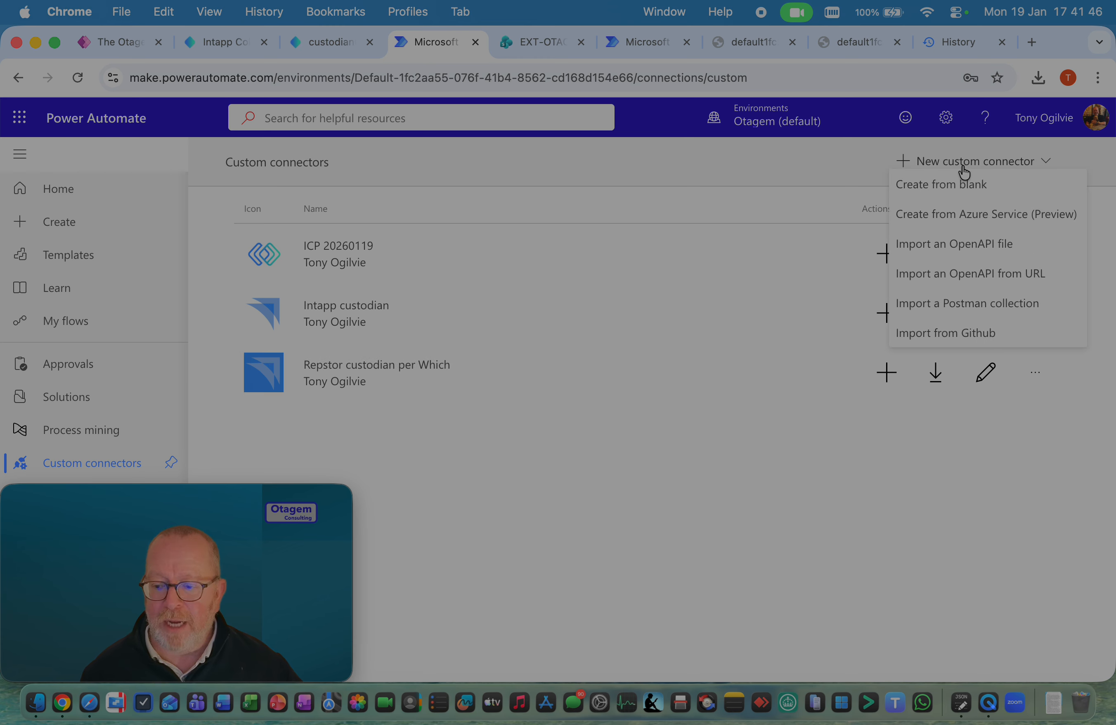
left_click(970, 256)
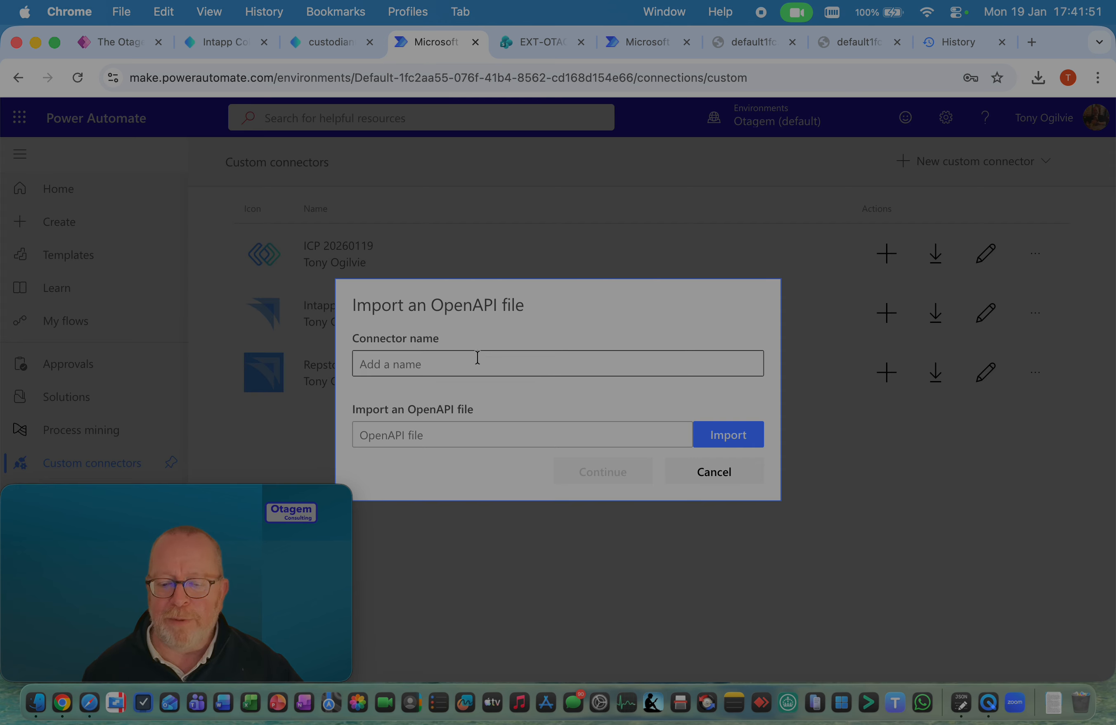
left_click(476, 359)
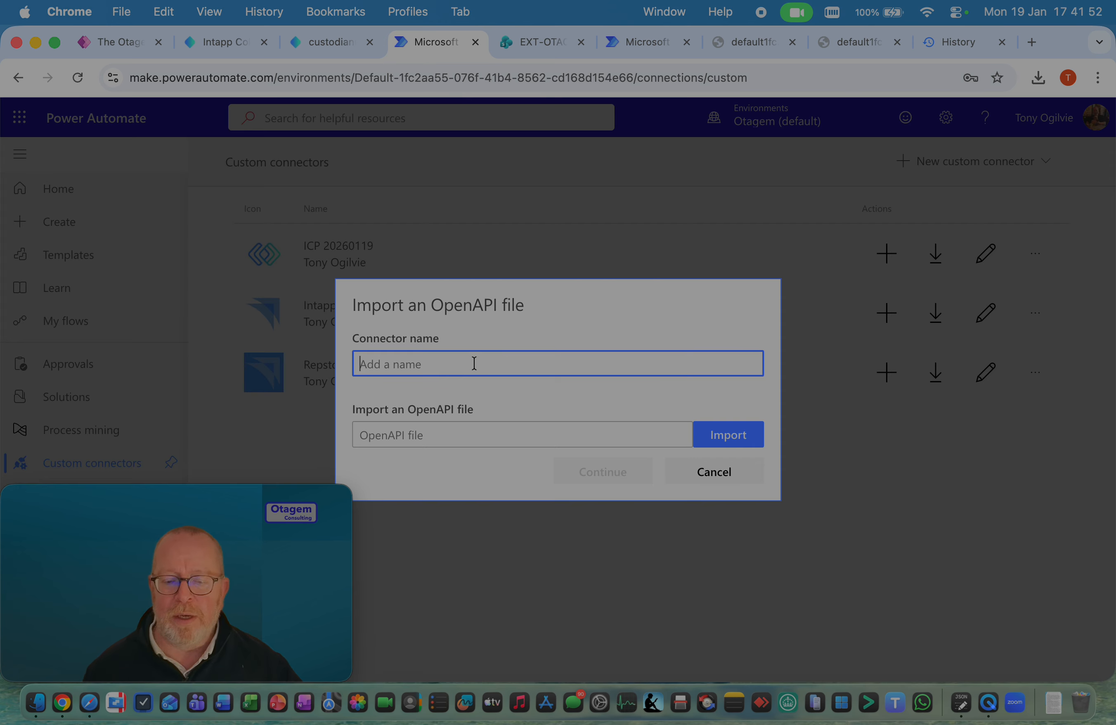
type("In")
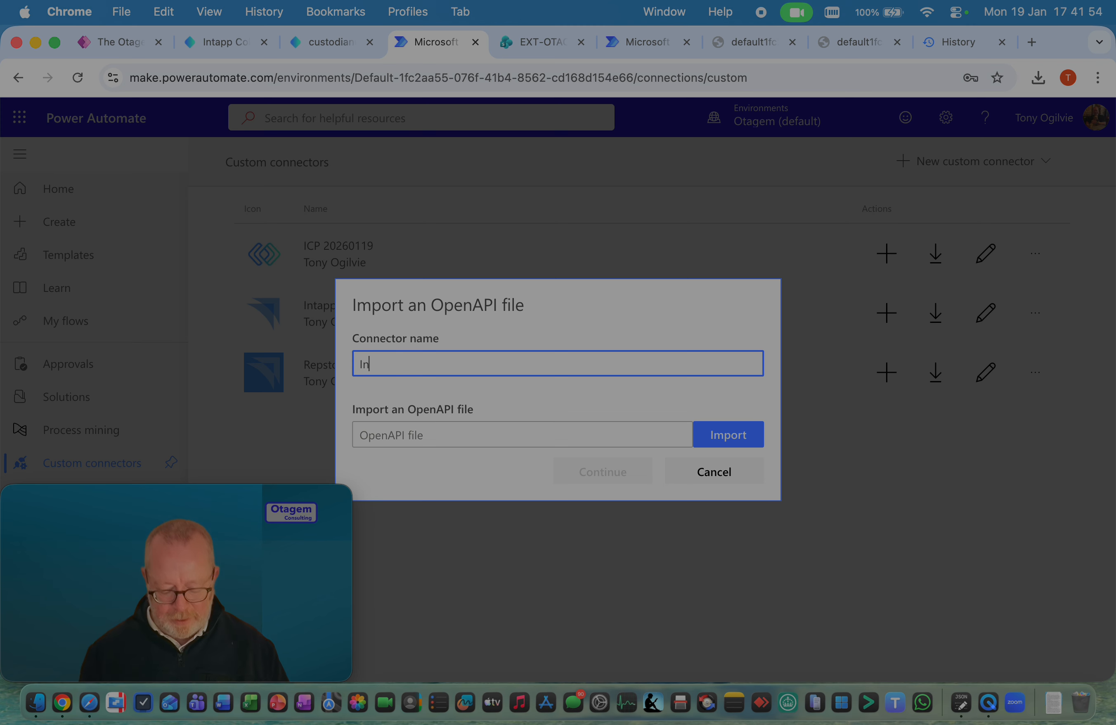
type("tapp ICP Dem")
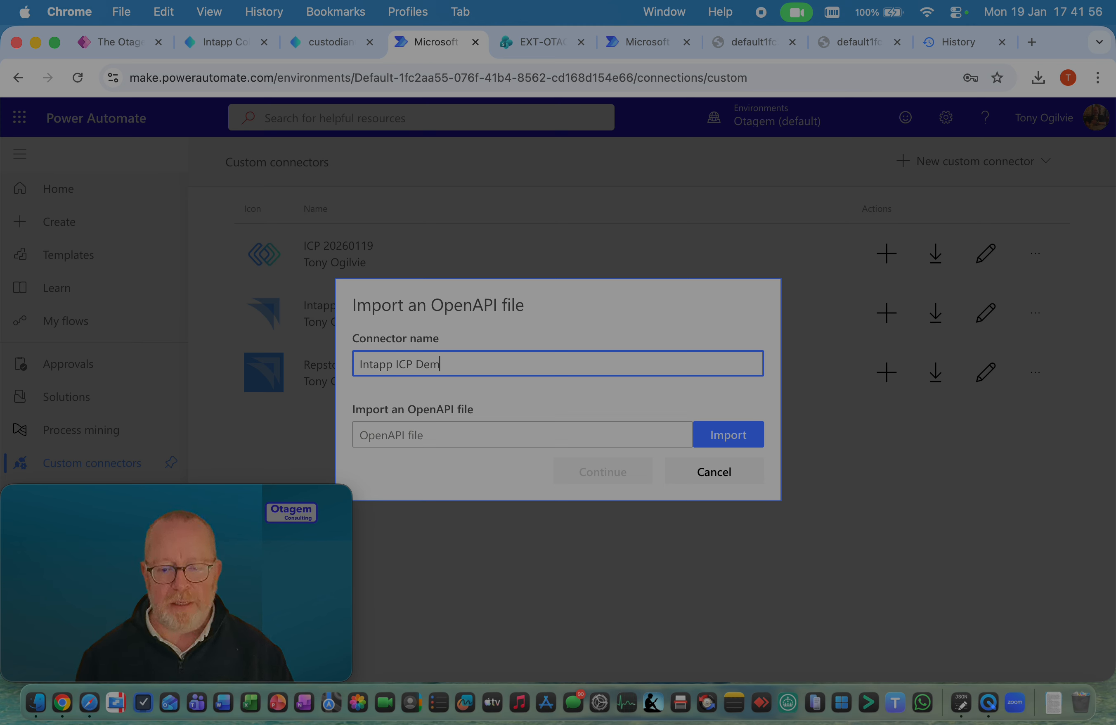
type("o Connector")
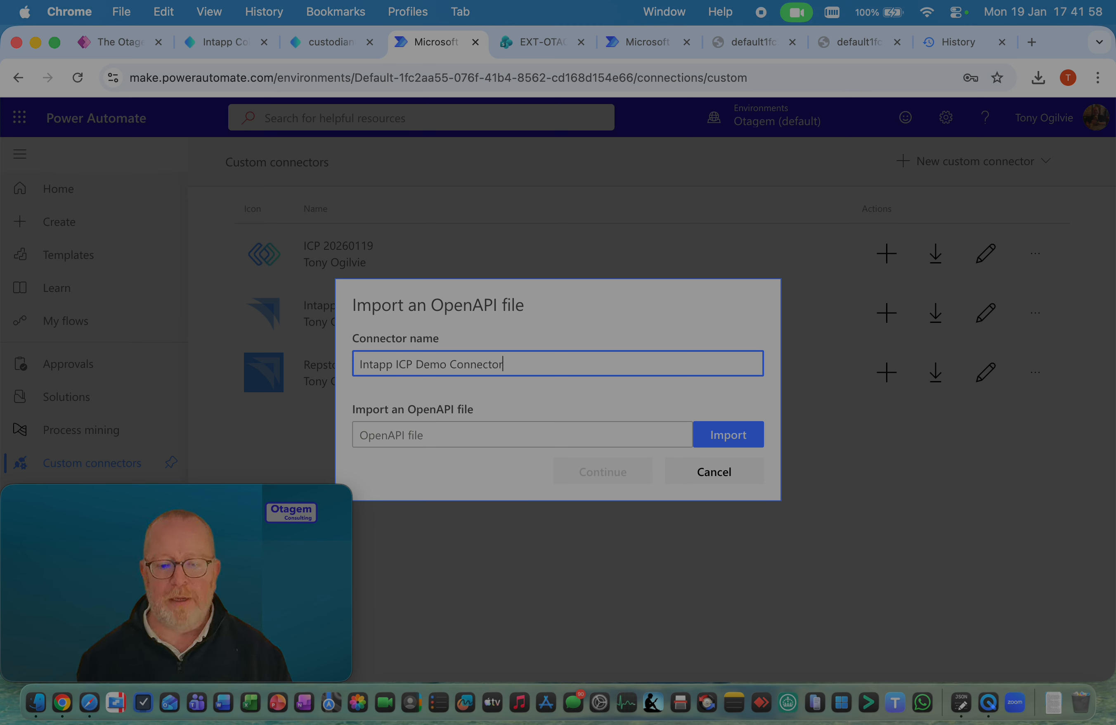
Import ICP API Cut Down Copy from the Downloads folder as the OpenAPI file and continue to the connector setup
left_click(738, 433)
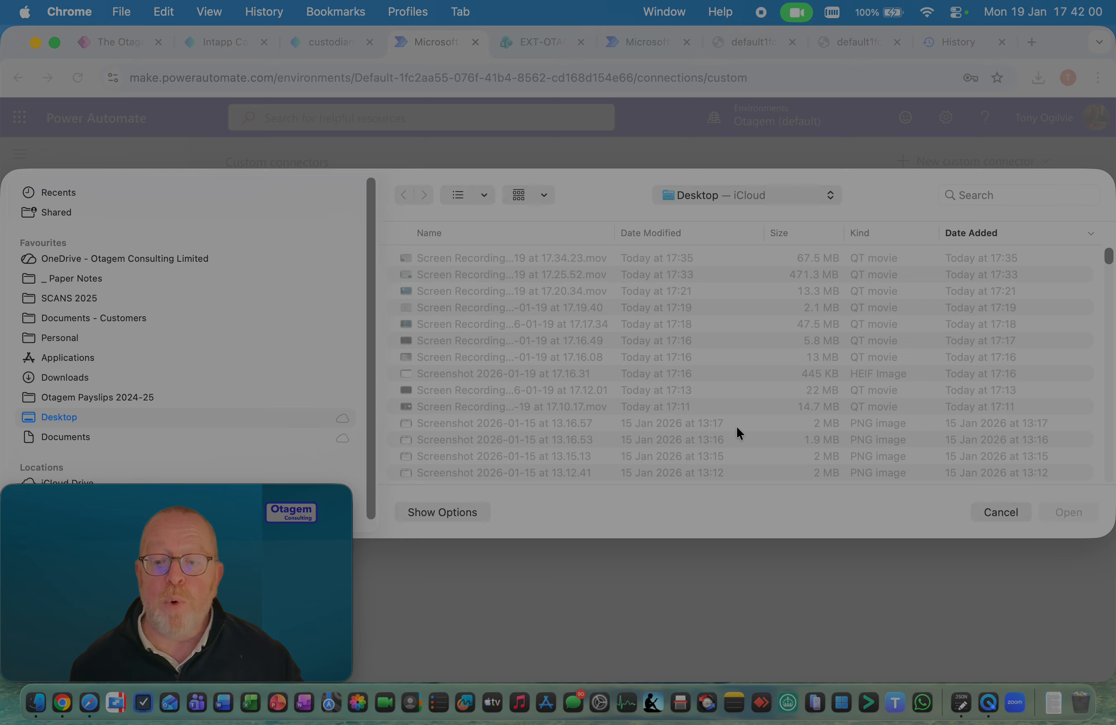
left_click(103, 374)
left_click(496, 266)
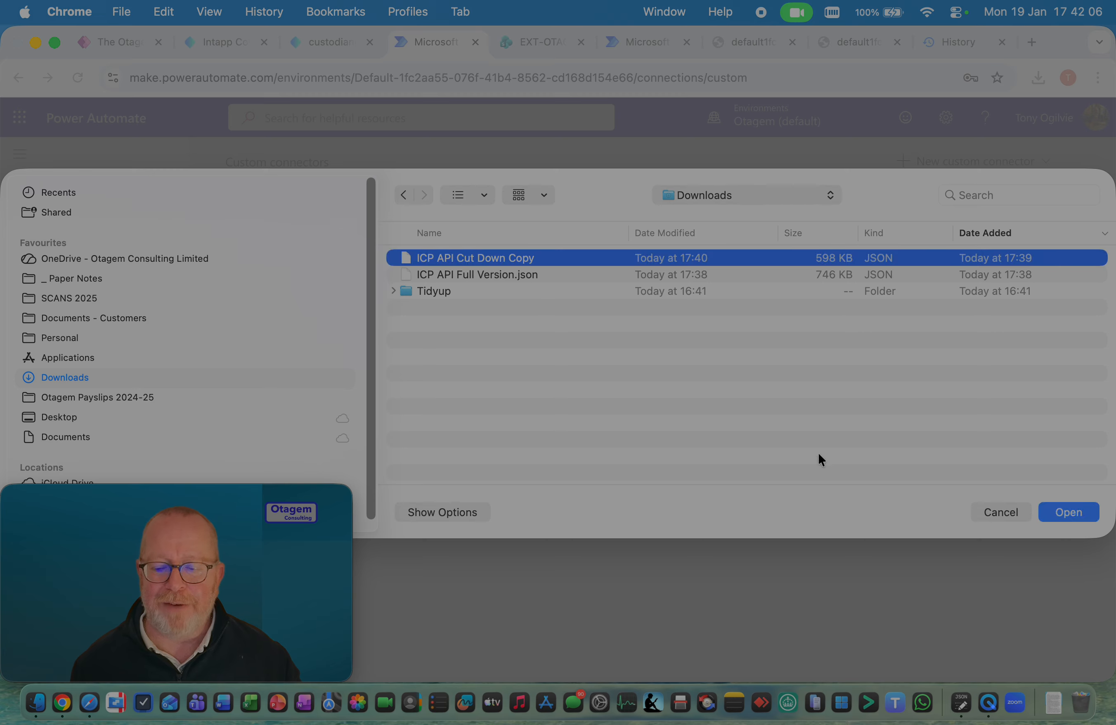
left_click(1059, 512)
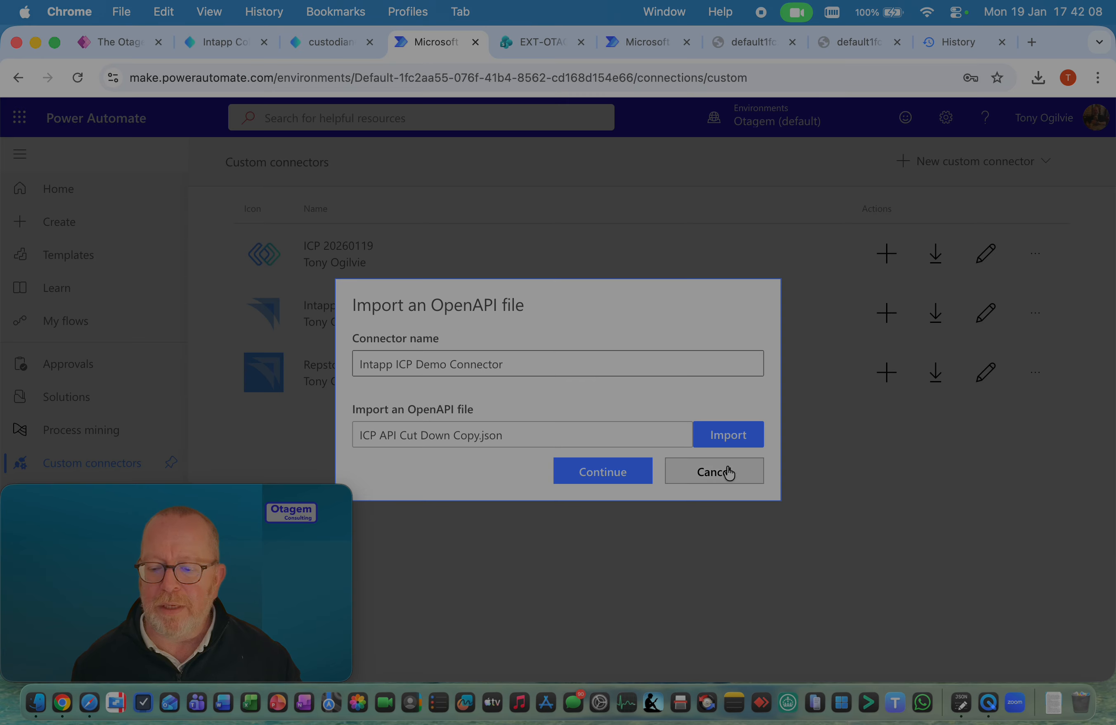
left_click(574, 477)
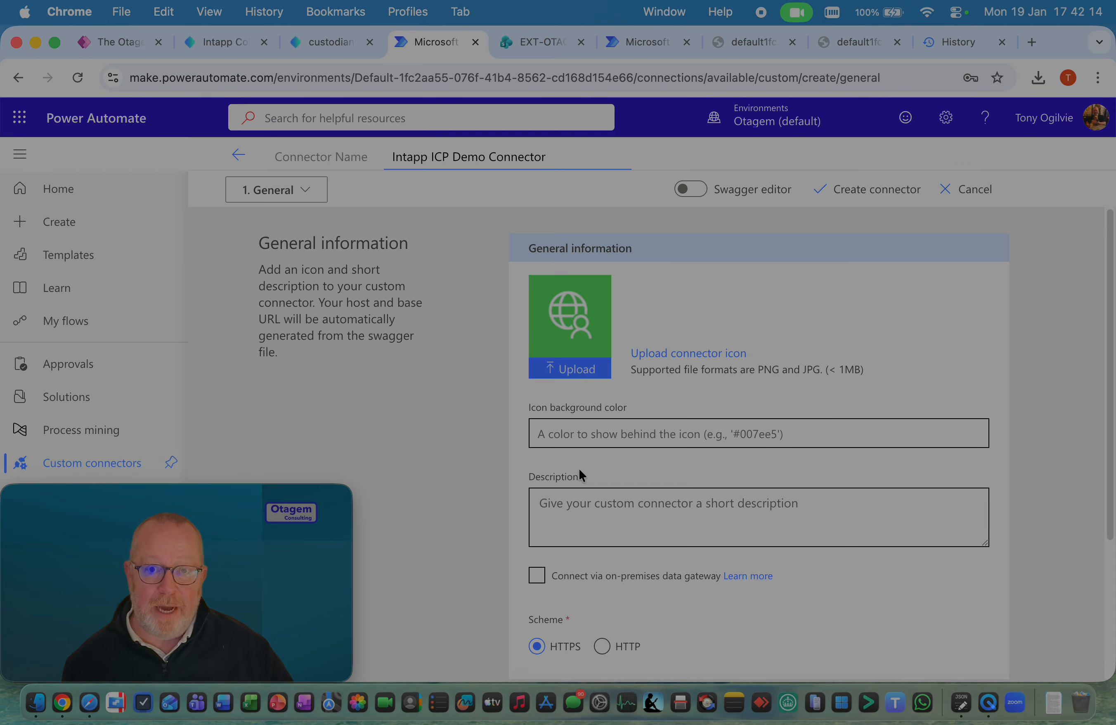
Search the Mac for "intapp logo" and upload Intapp Logo Square as the connector icon
left_click(584, 369)
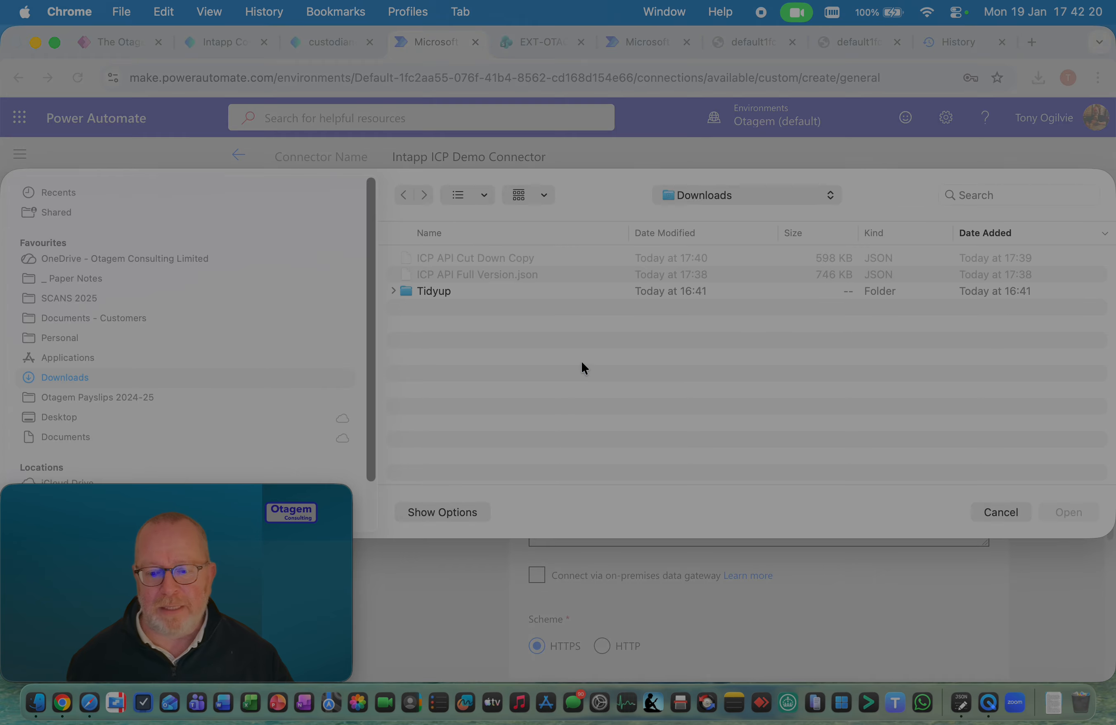
left_click(962, 195)
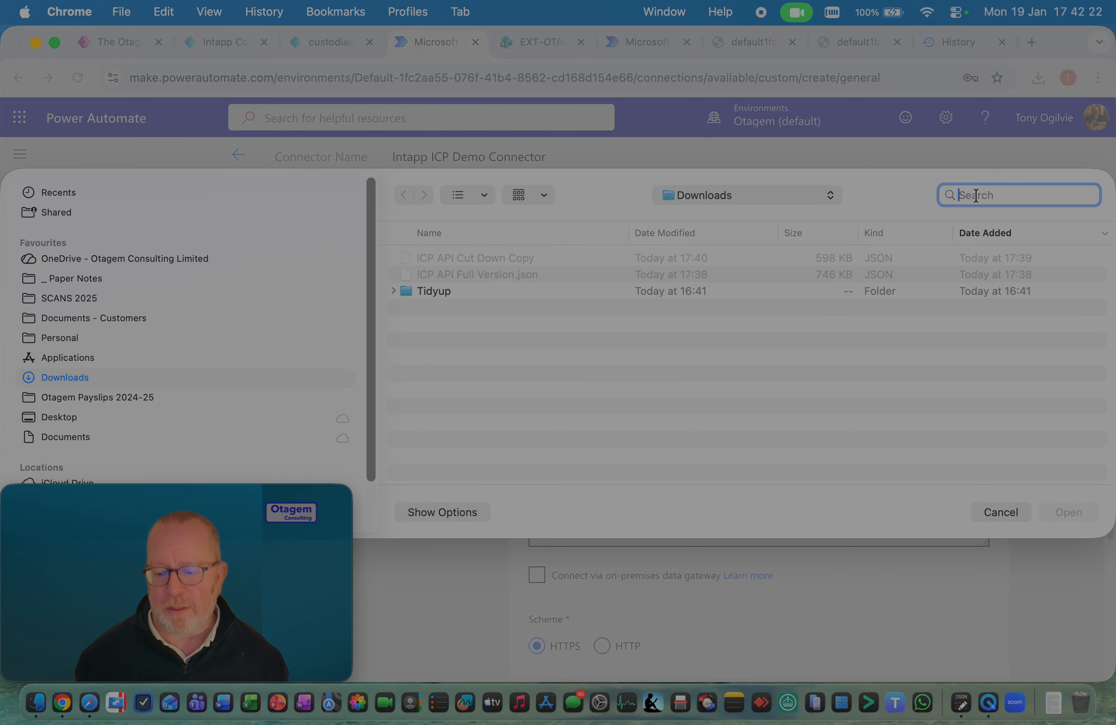
type("intapp logo")
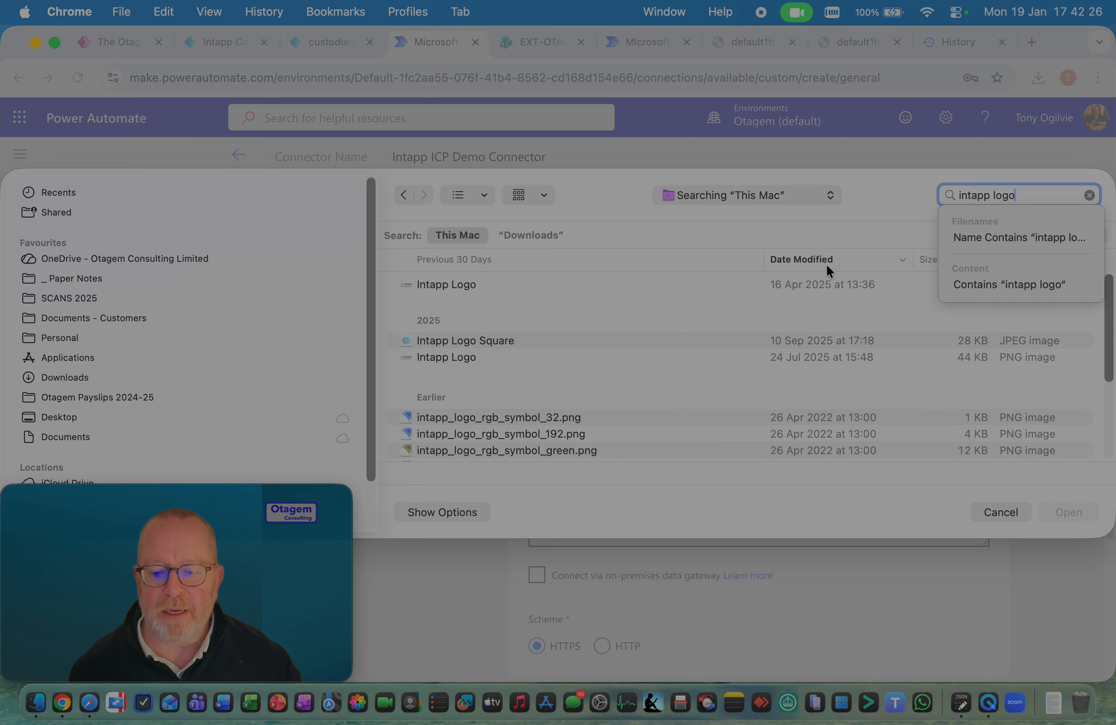
double_click(487, 340)
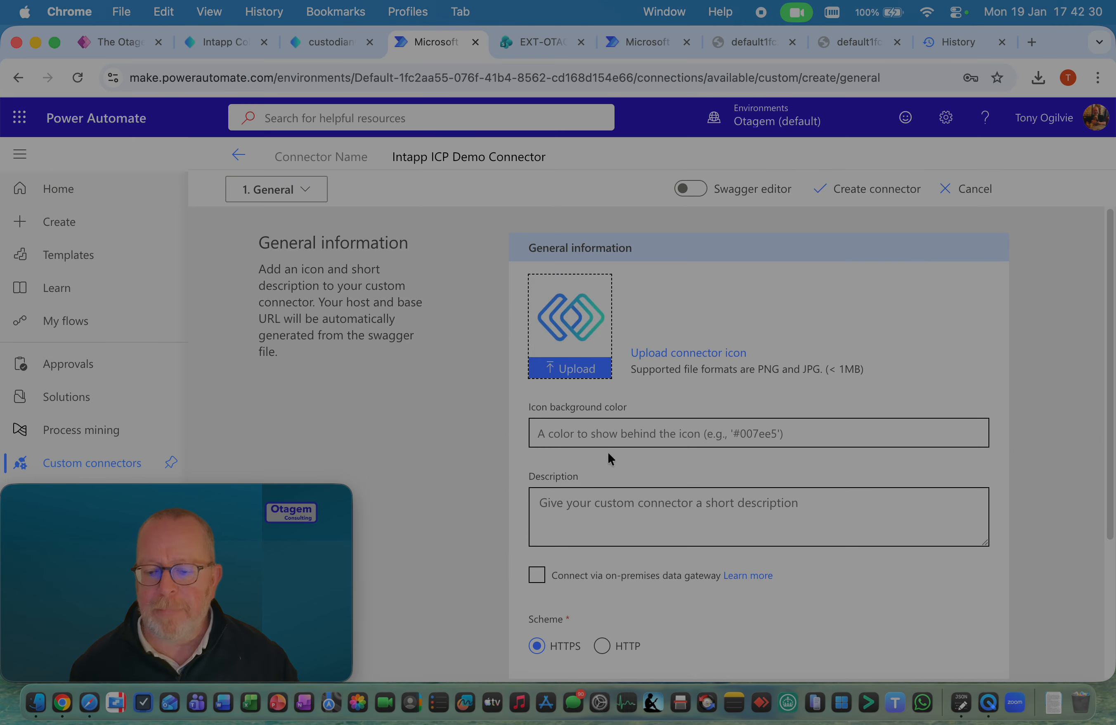
Check the connector's host and API Key authentication settings, and proceed through Security to the Definition stage
scroll(519, 347, "down", 5)
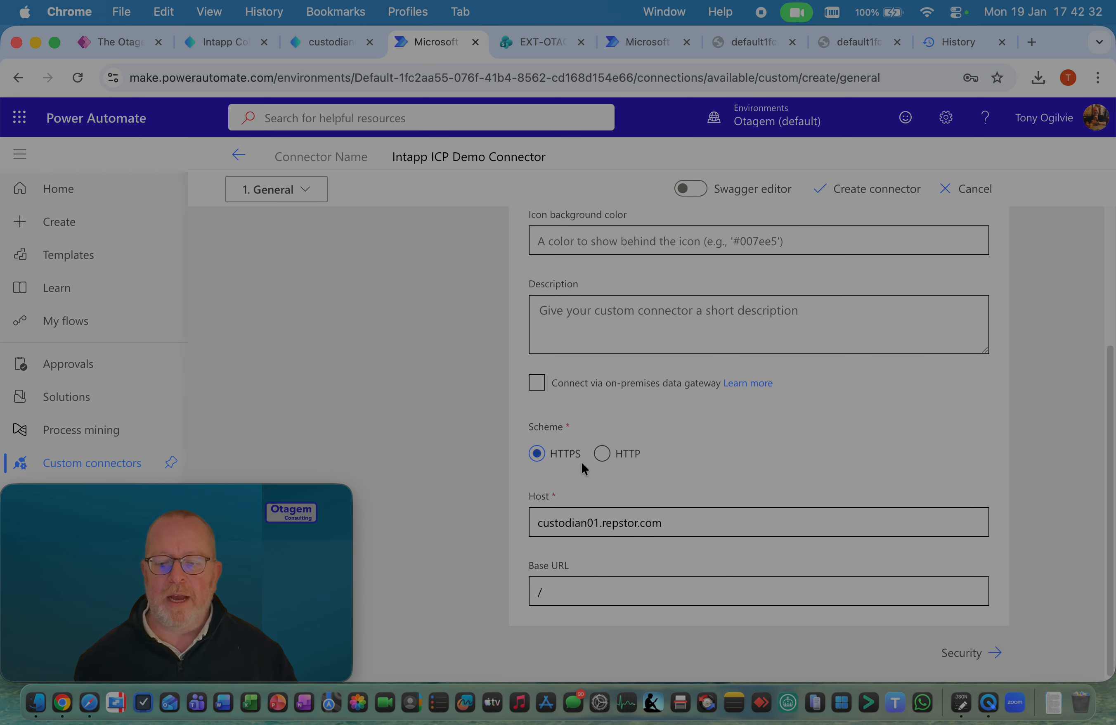
left_click(968, 654)
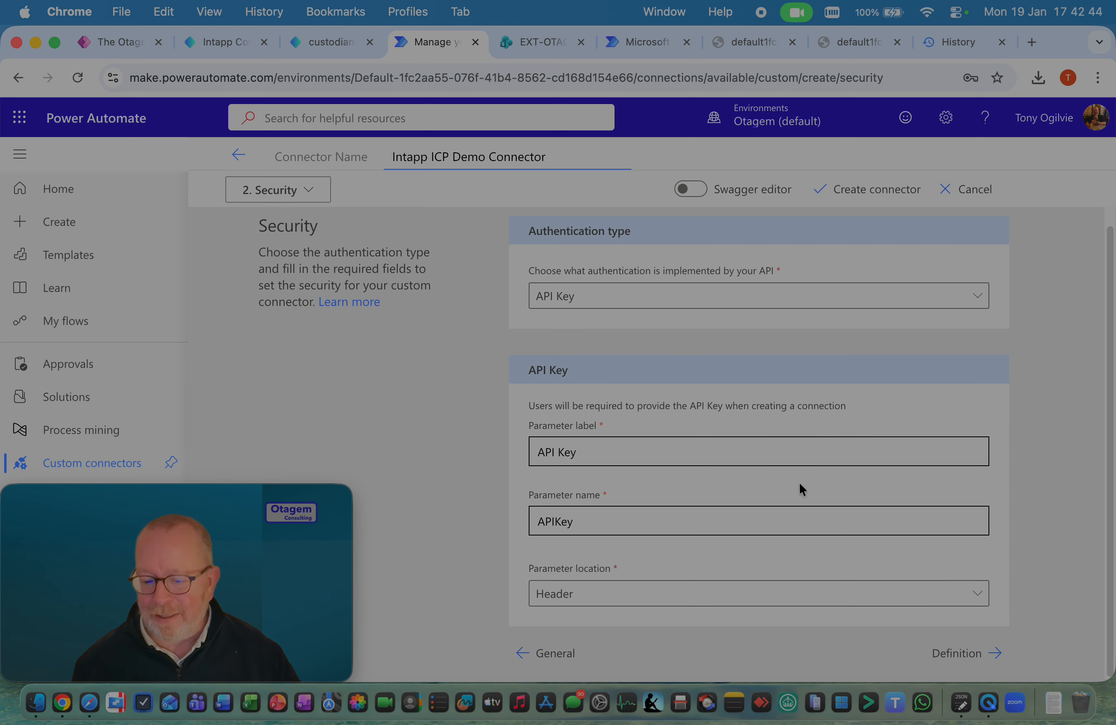
left_click(959, 662)
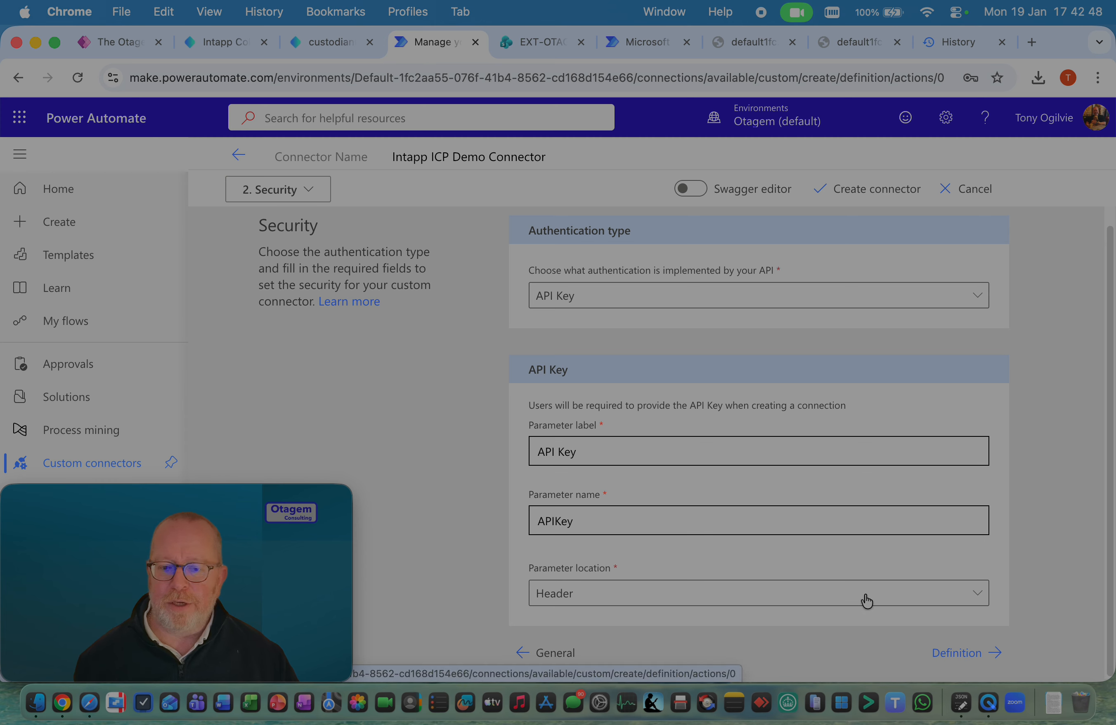
left_click(977, 658)
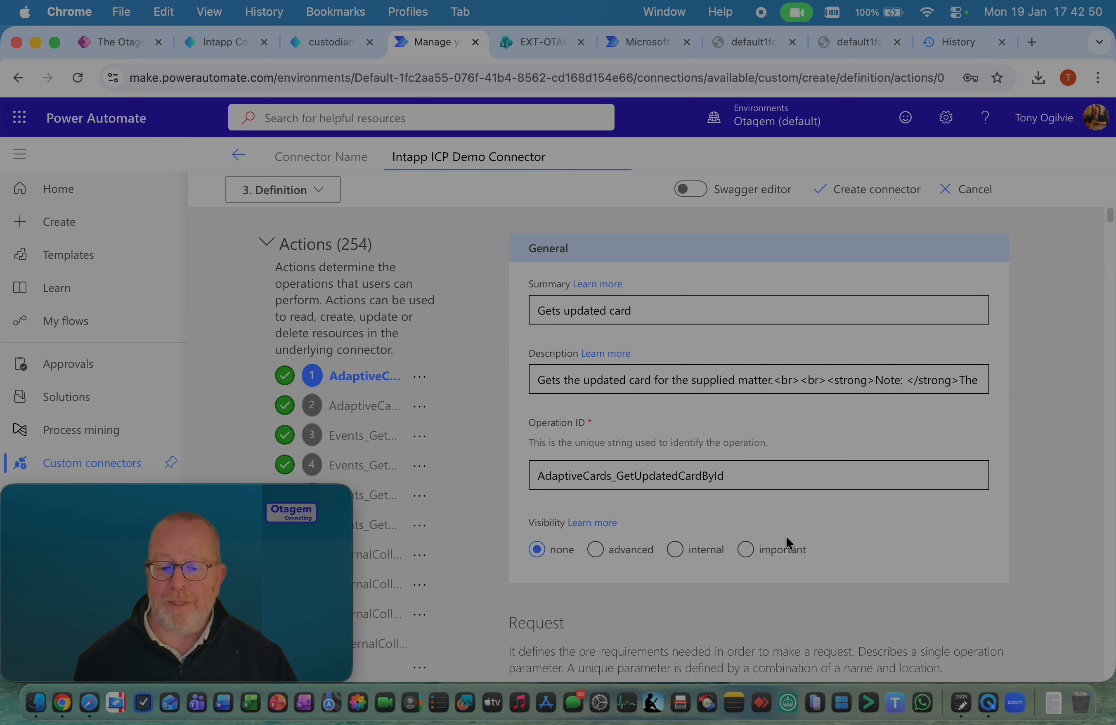
Review the first action's request and validation in the definition, create the connector, and dismiss the resulting notice
scroll(786, 537, "down", 8)
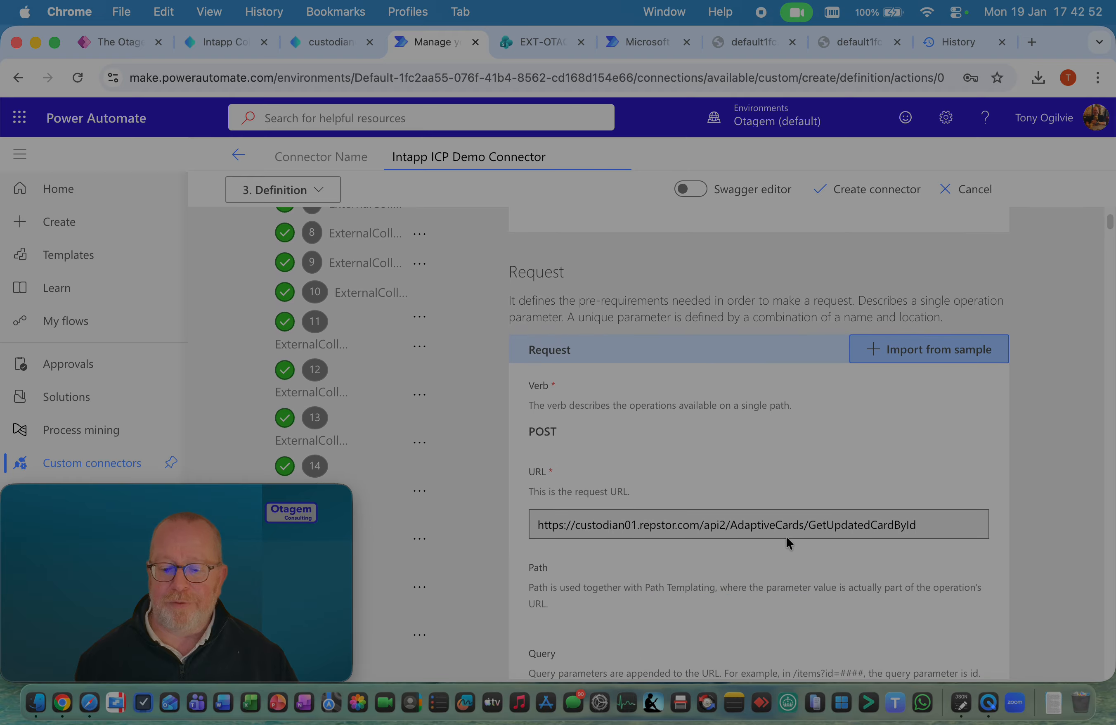
scroll(786, 538, "down", 15)
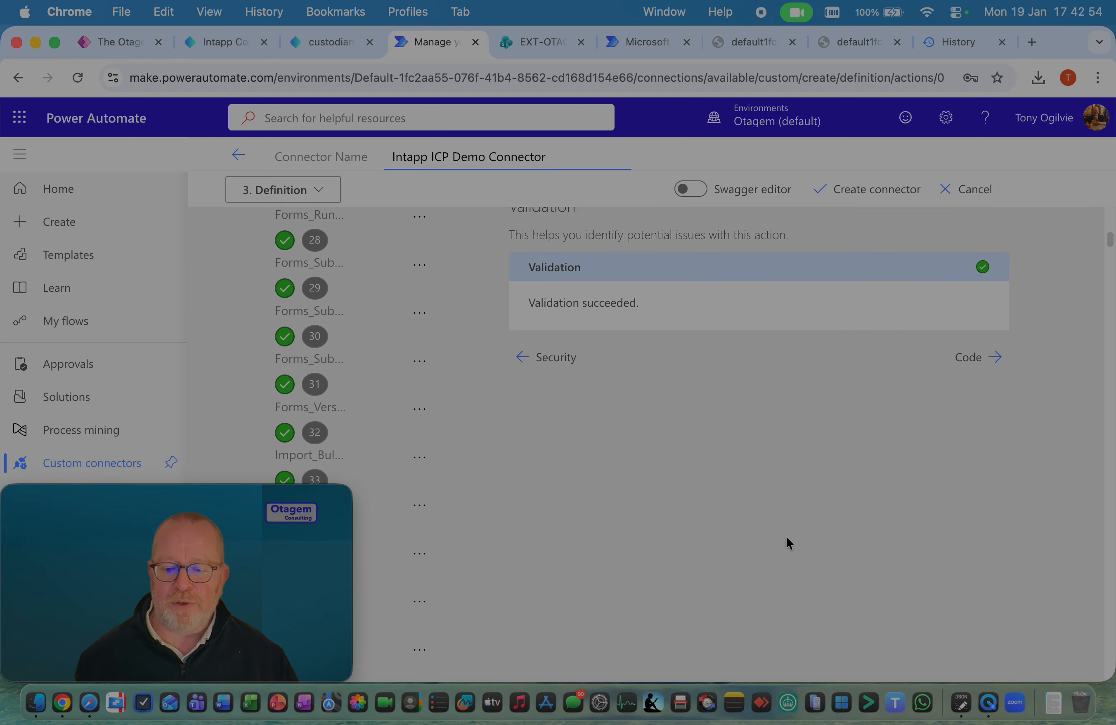
scroll(786, 538, "up", 20)
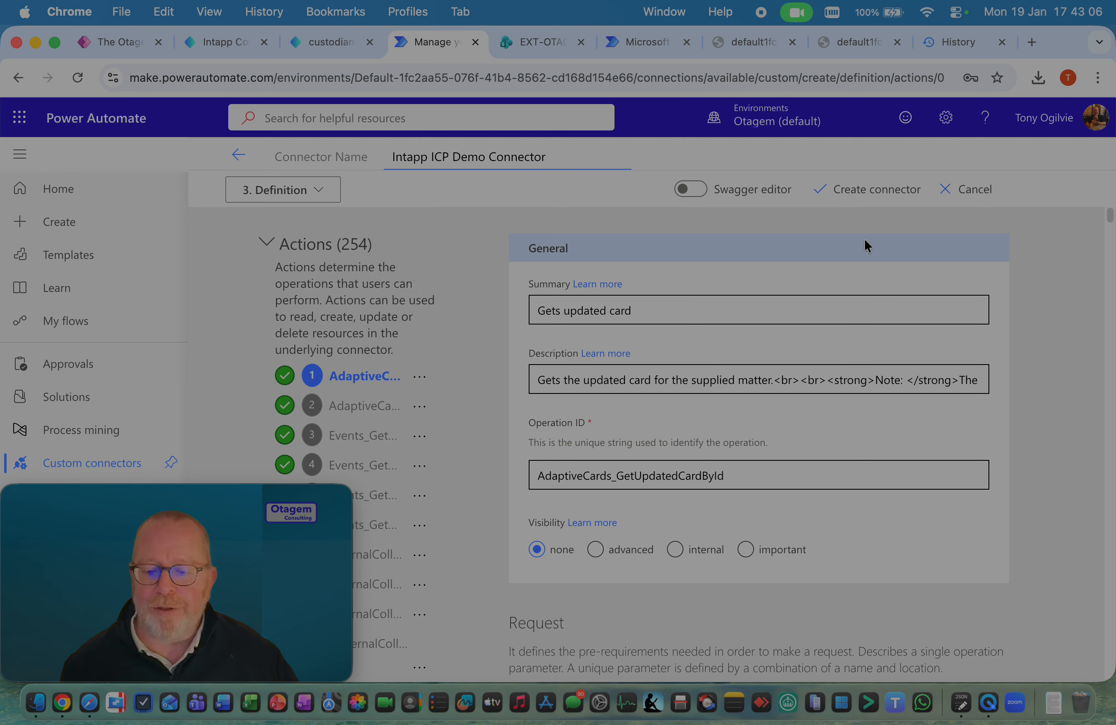
left_click(884, 197)
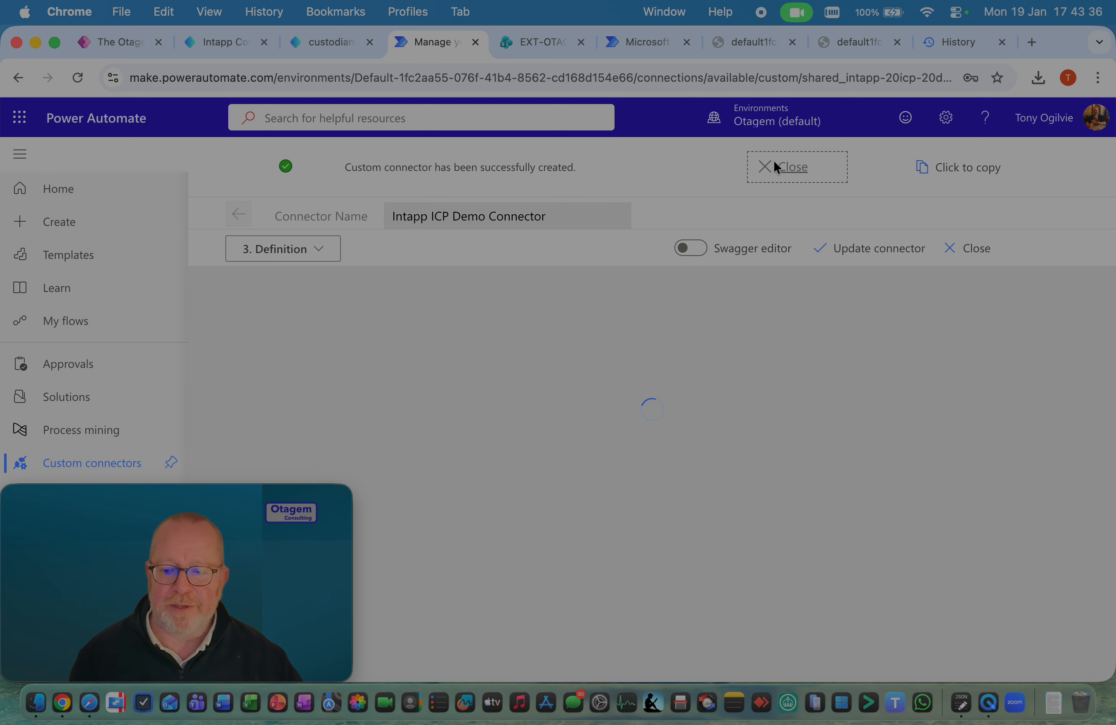
left_click(785, 167)
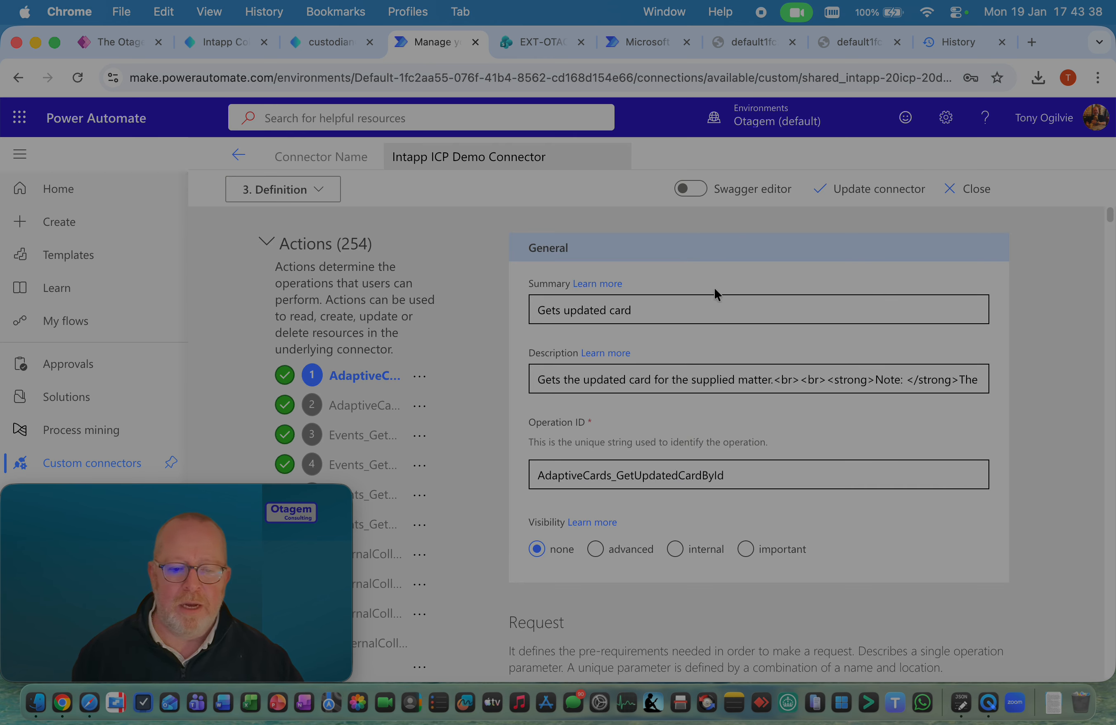
Return to the Custom connectors list and reload the page
scroll(481, 323, "down", 2)
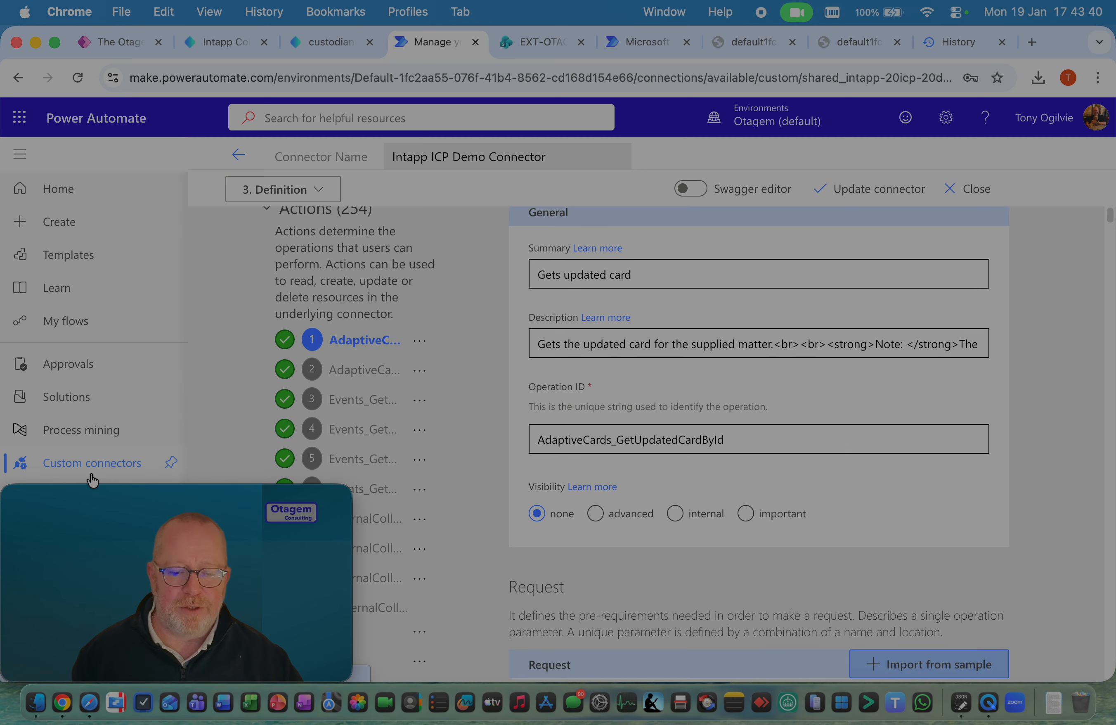
left_click(93, 471)
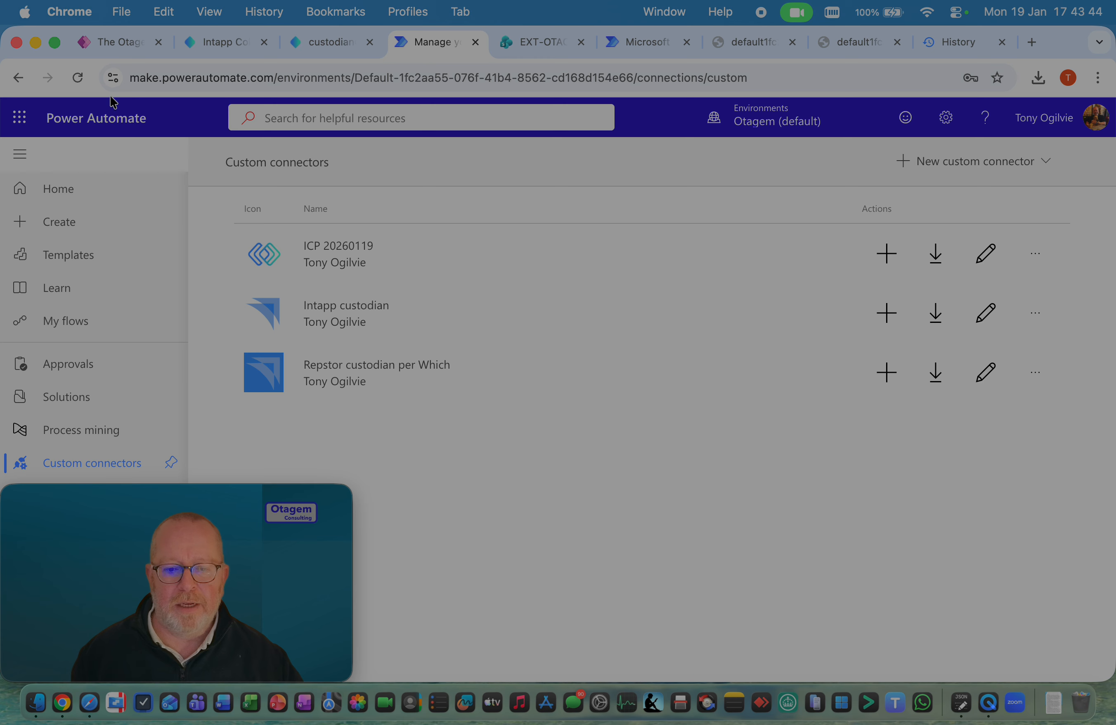
left_click(85, 78)
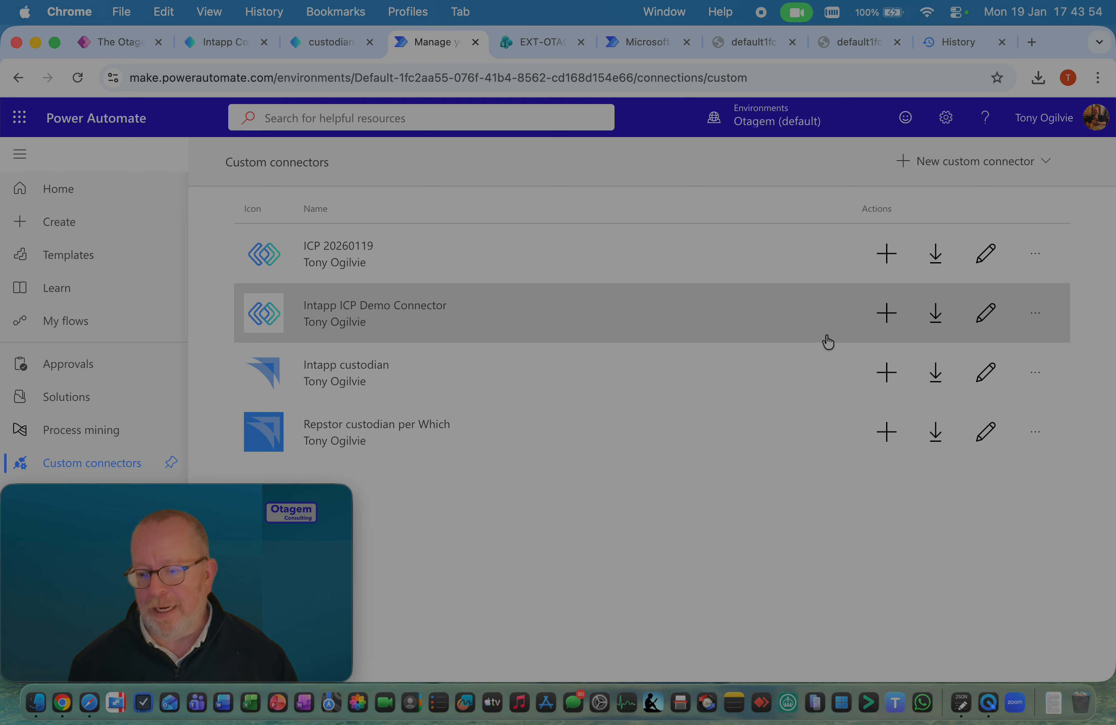
Create a connection for Intapp ICP Demo Connector, filling in the API key from the browser's saved ICP credential
left_click(887, 314)
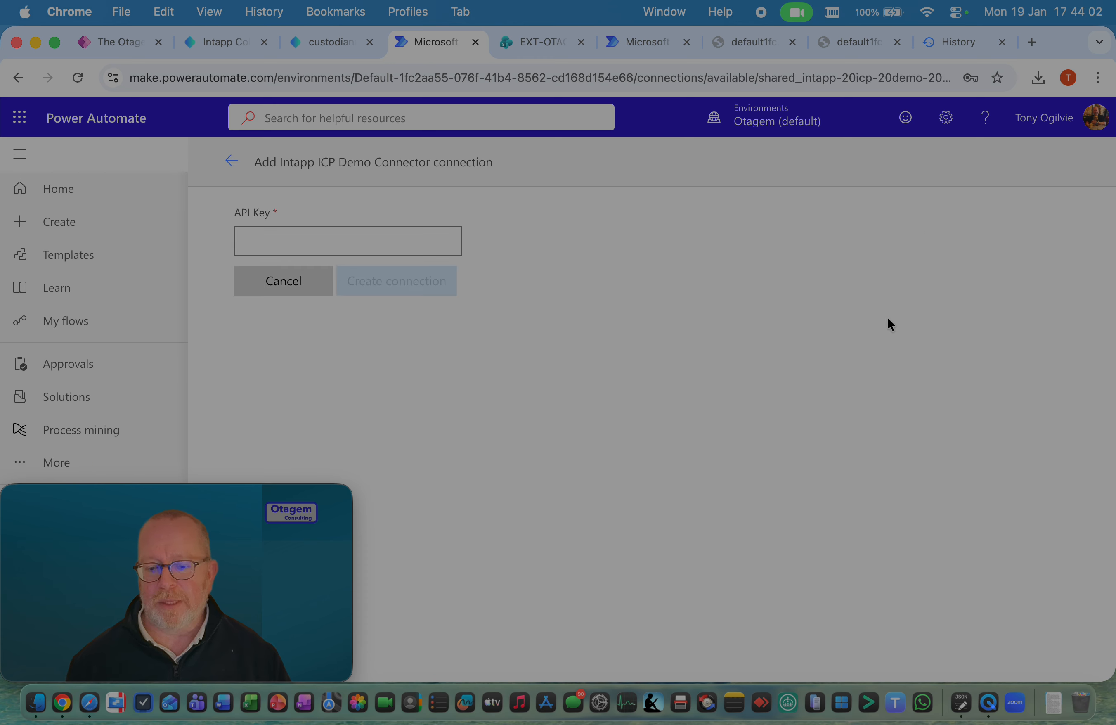
left_click(402, 244)
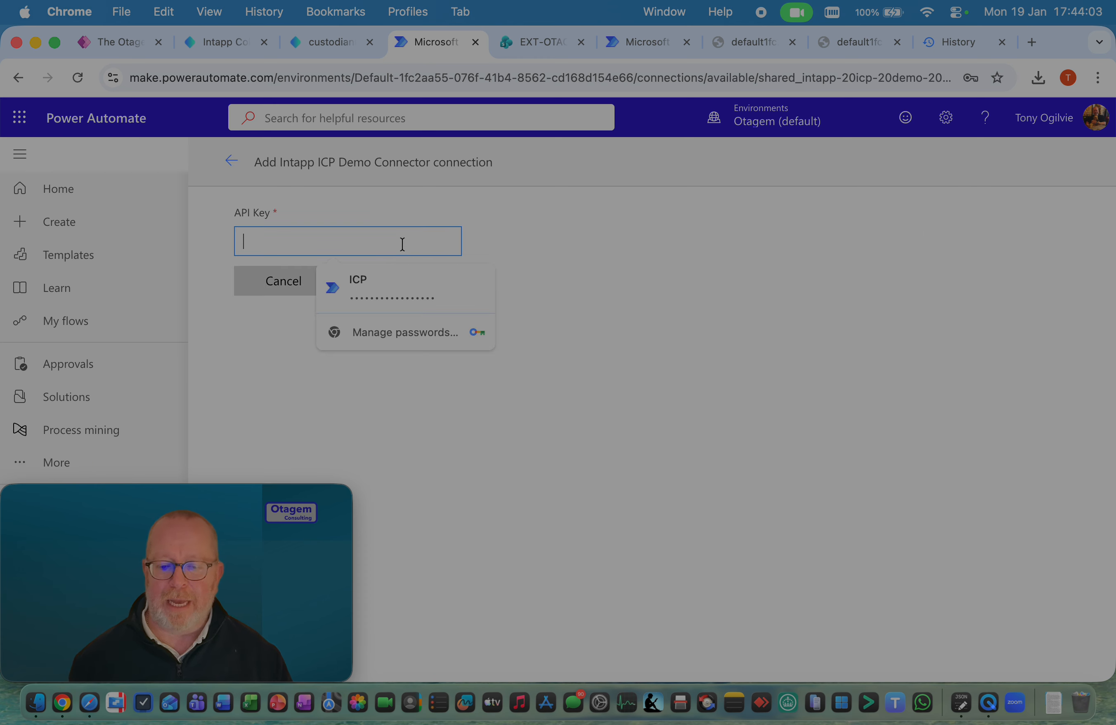
left_click(406, 297)
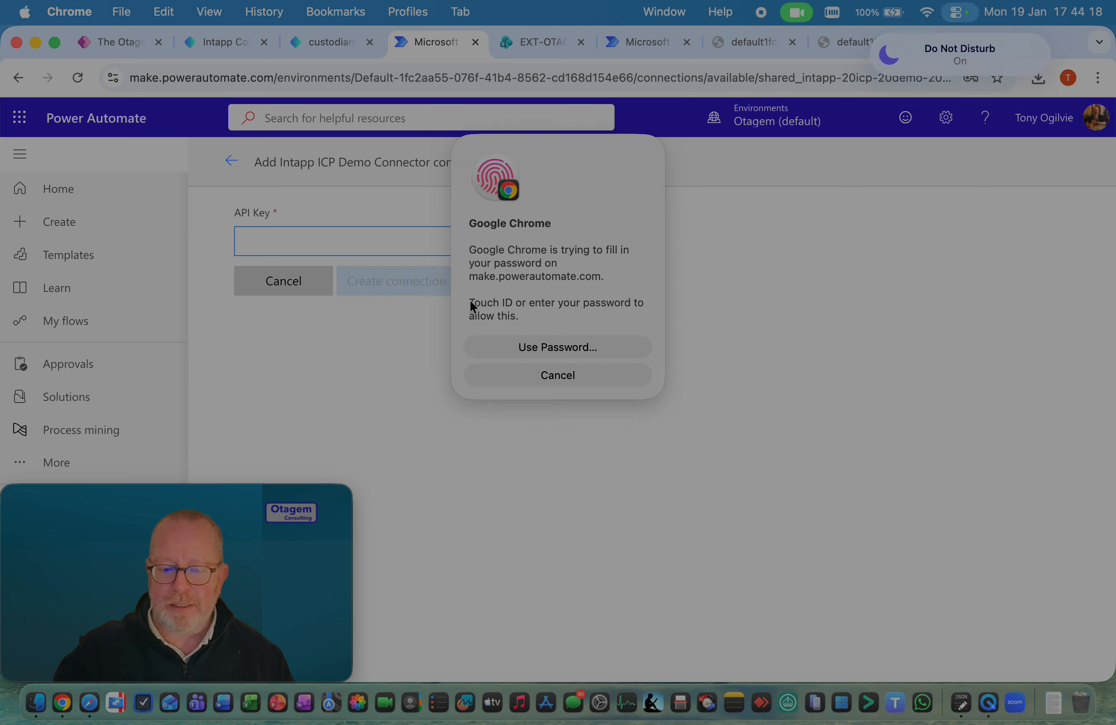
left_click(409, 280)
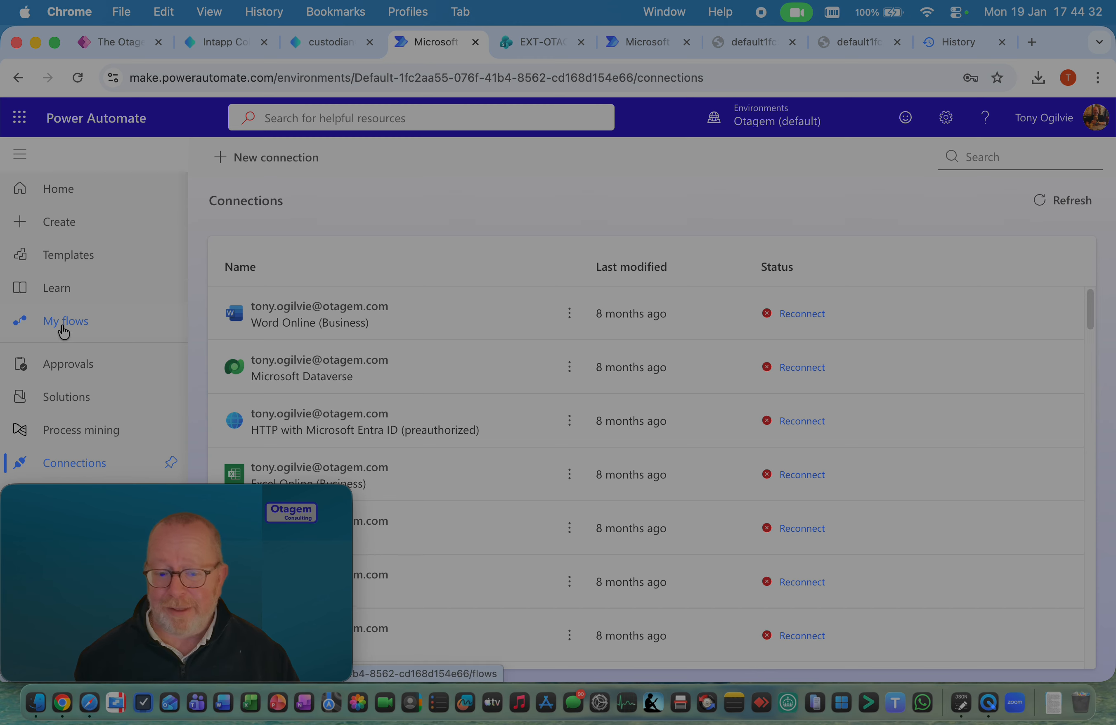
Create an unnamed instant cloud flow from My flows with the Manually trigger a flow trigger
left_click(64, 329)
left_click(278, 158)
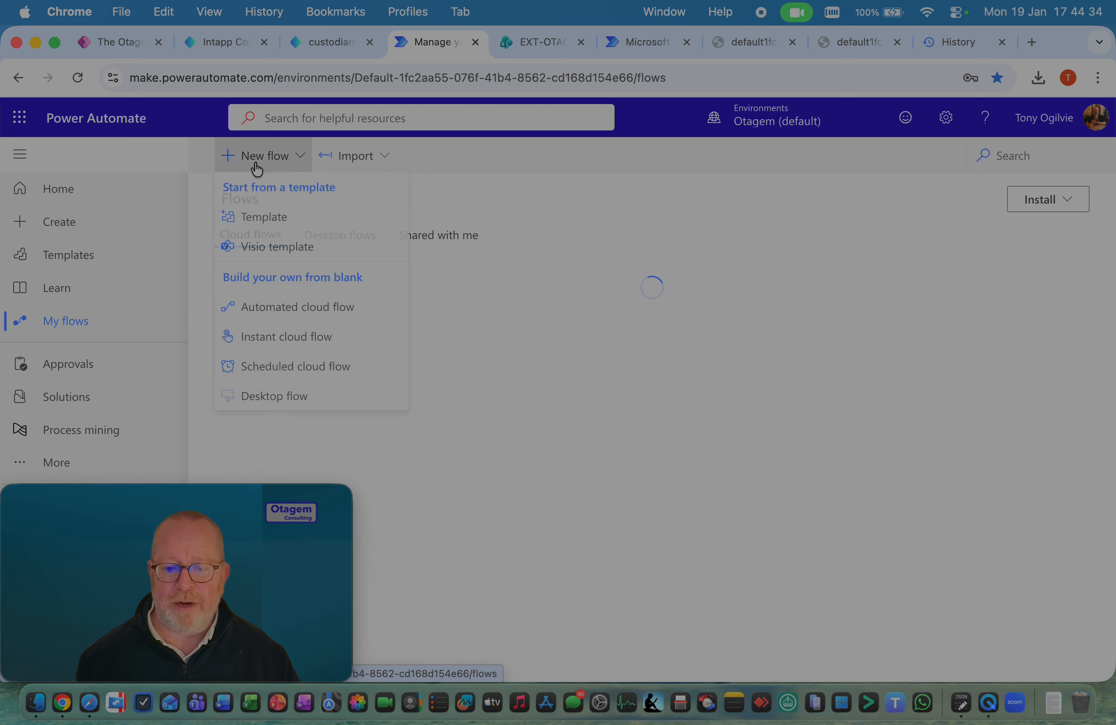
left_click(259, 335)
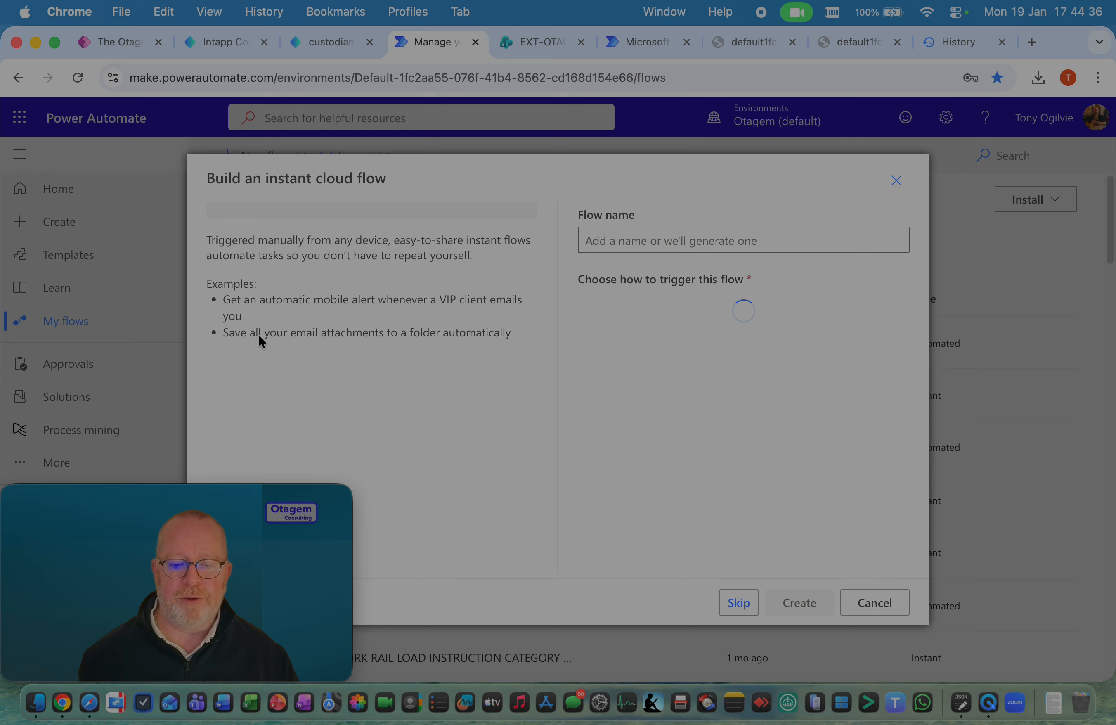
left_click(705, 320)
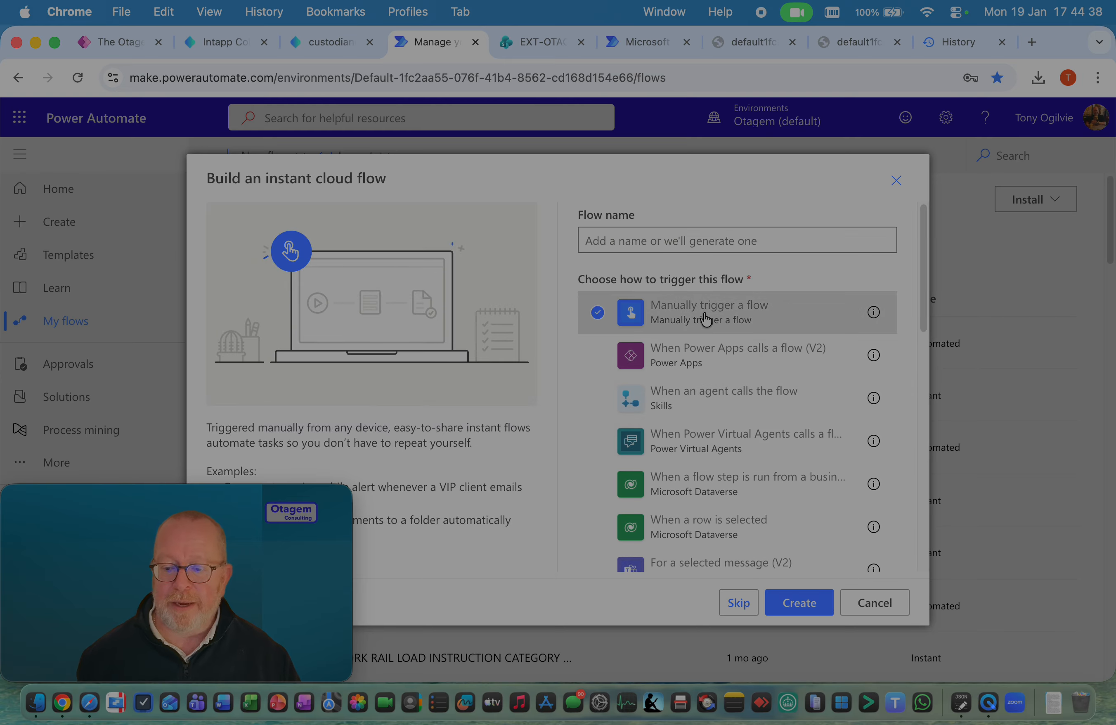
left_click(797, 607)
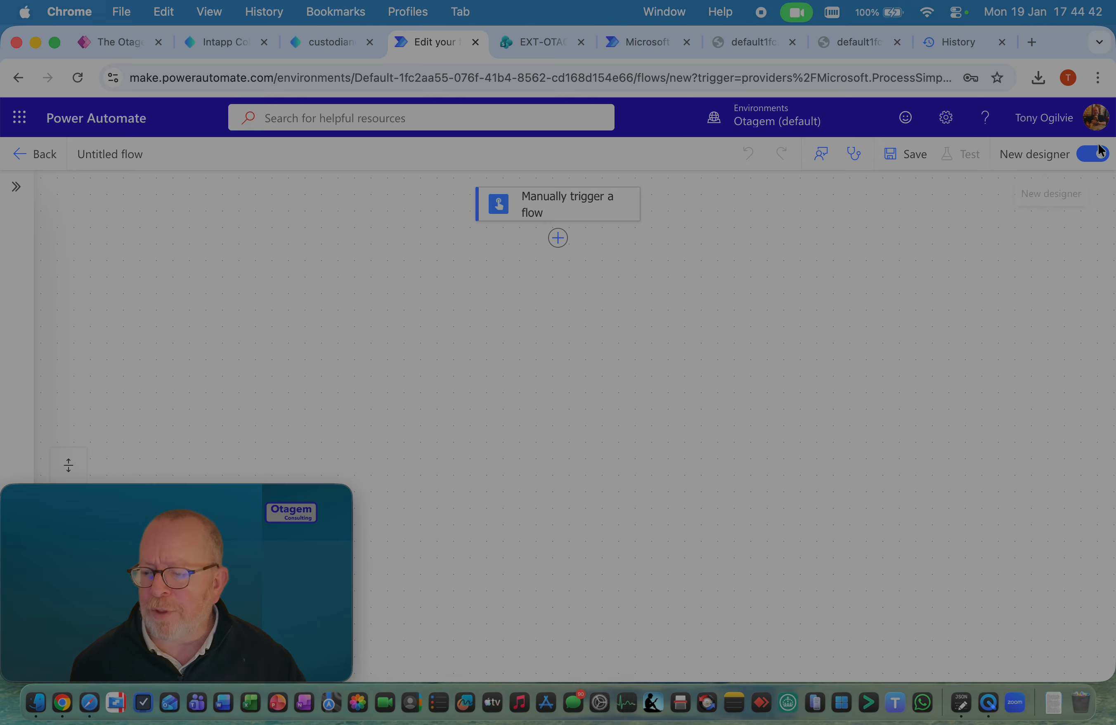
Switch to the classic designer without saving and add a new step that uses the custom Intapp ICP Demo Connector
left_click(1090, 154)
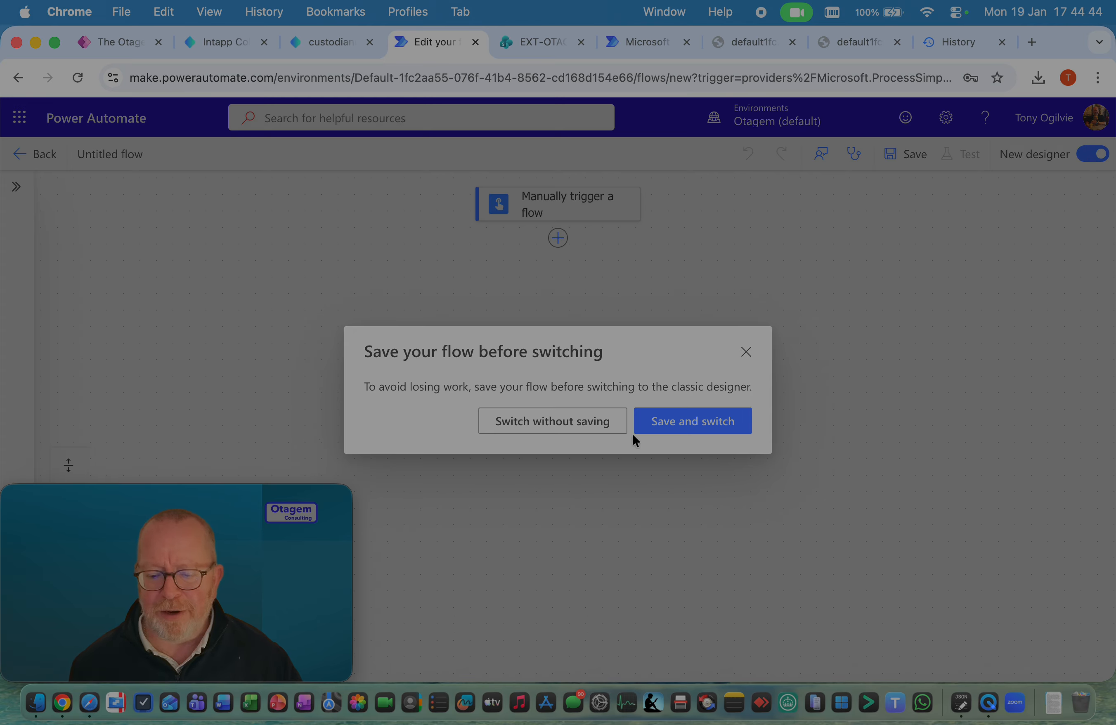
left_click(600, 426)
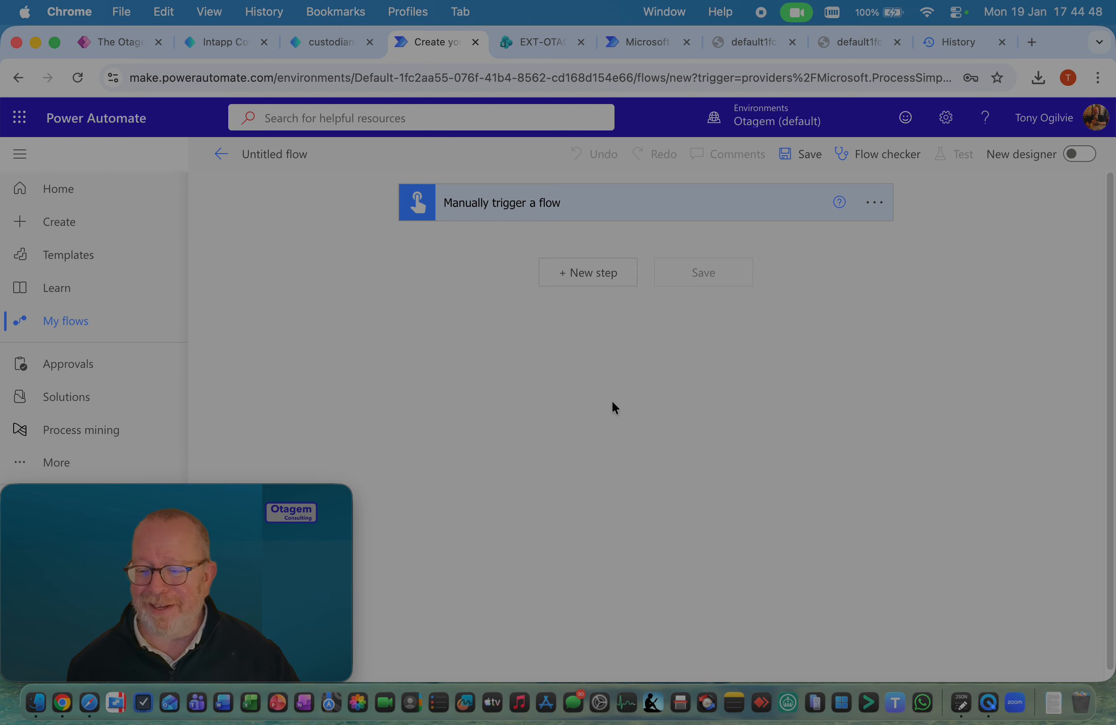
left_click(604, 278)
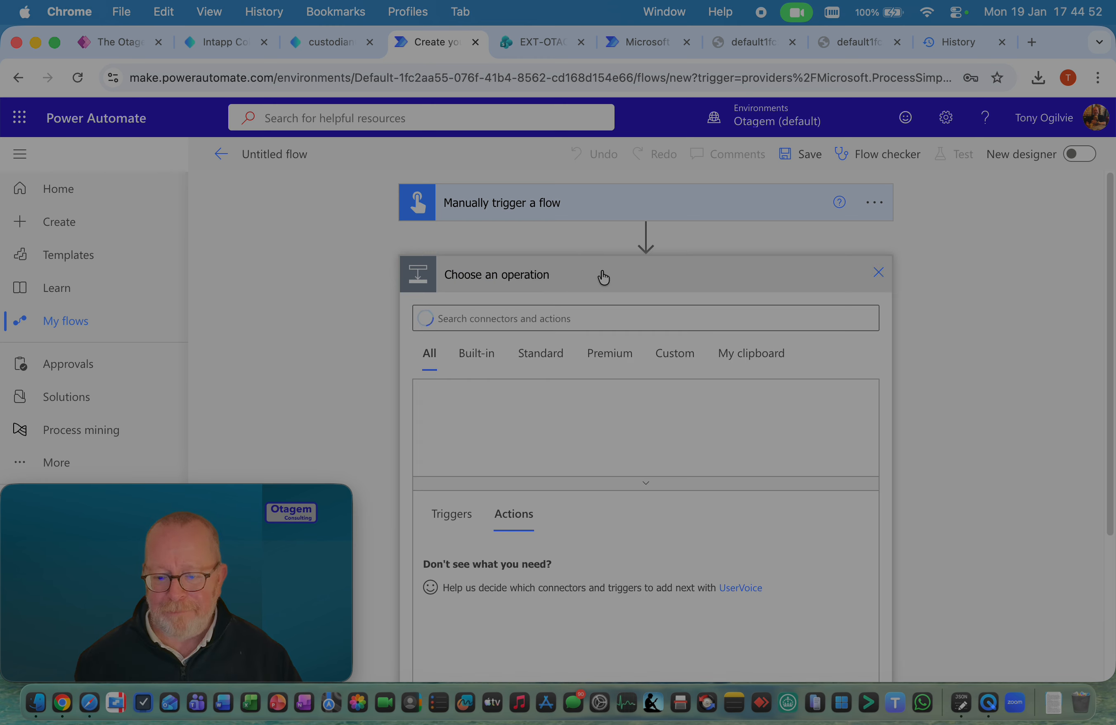
left_click(692, 363)
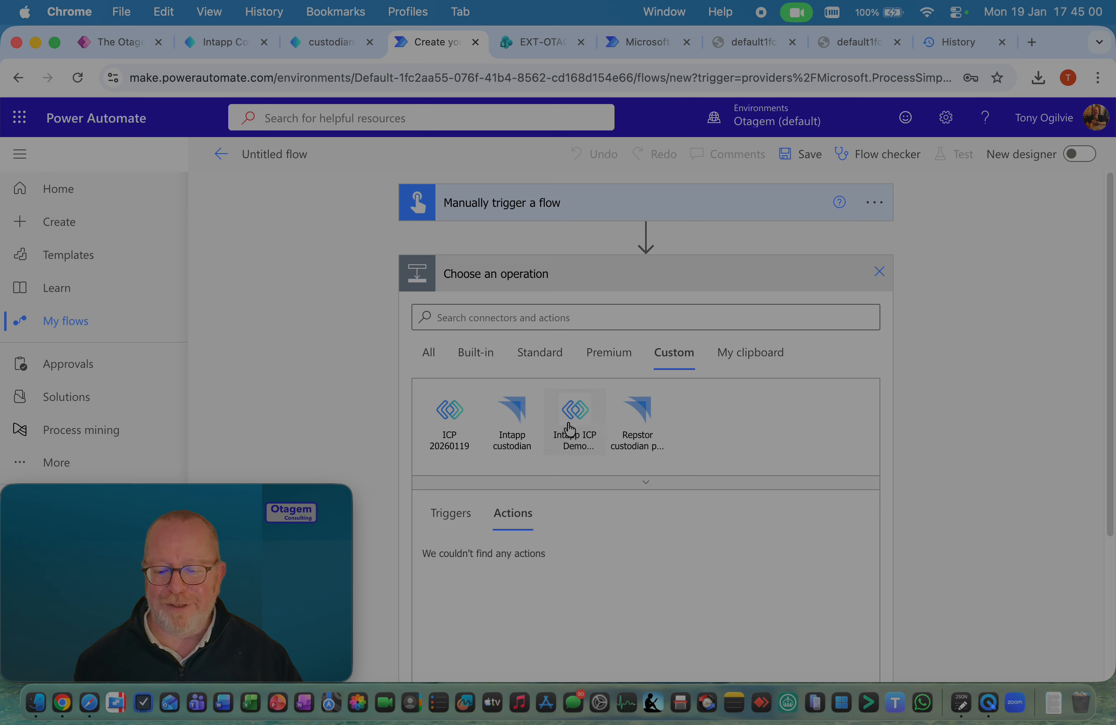
left_click(583, 417)
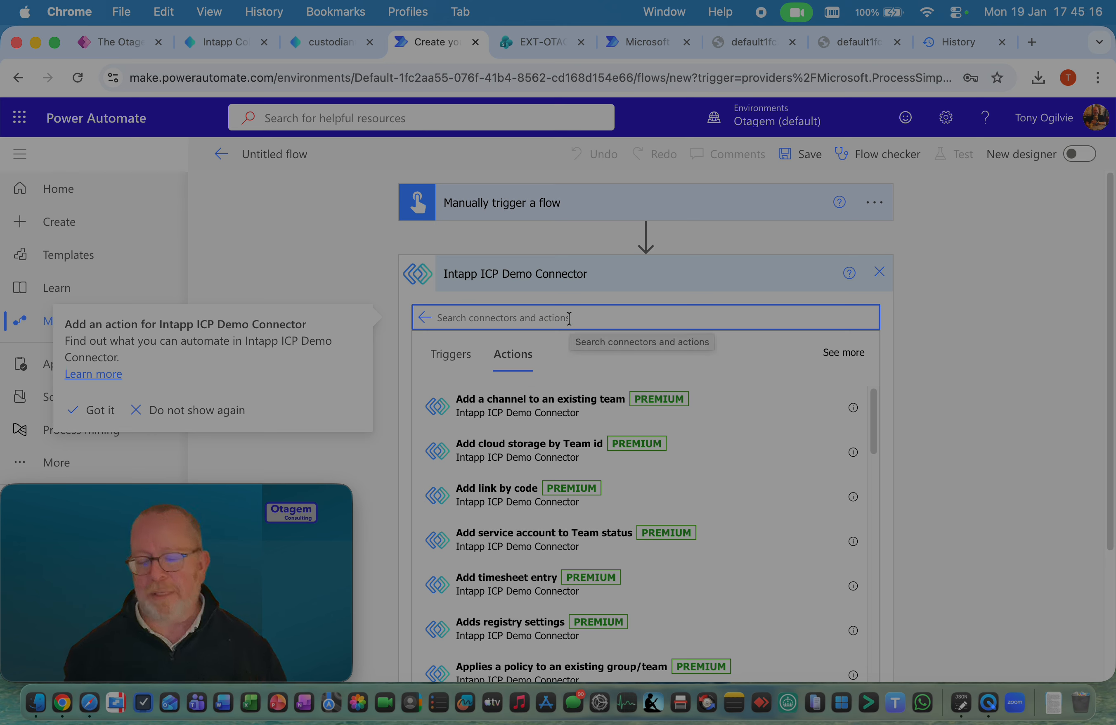
Search the connector's actions for "create" and look through the matching actions
type("create")
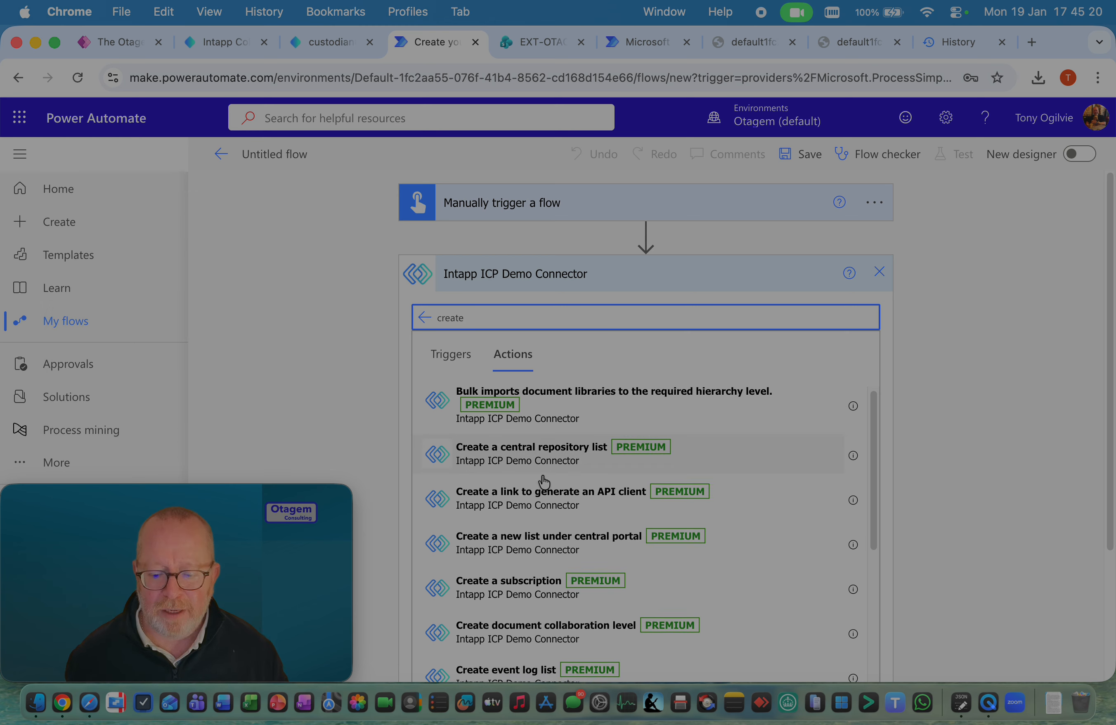
scroll(543, 482, "down", 8)
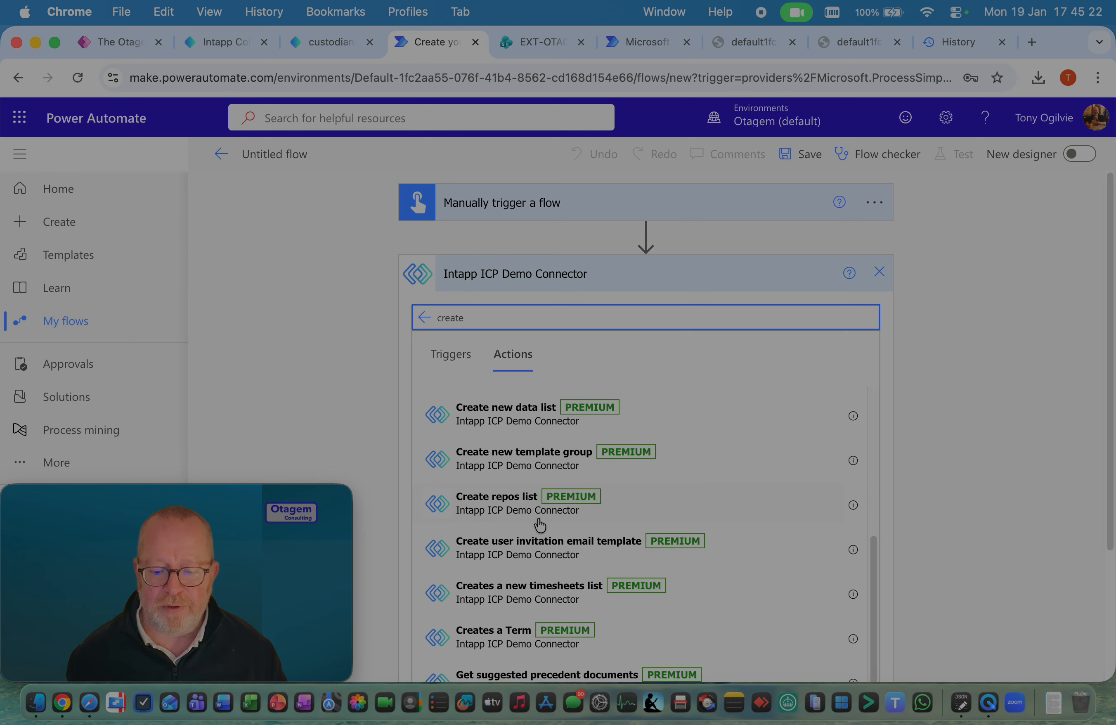
scroll(541, 524, "down", 5)
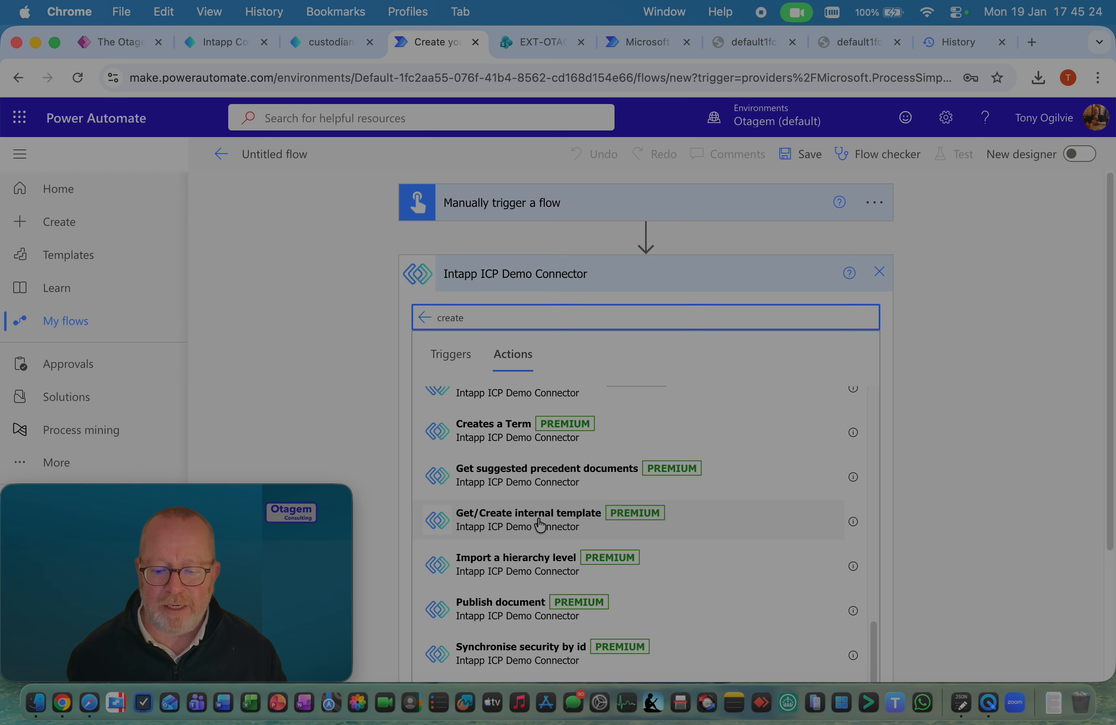
scroll(540, 524, "up", 8)
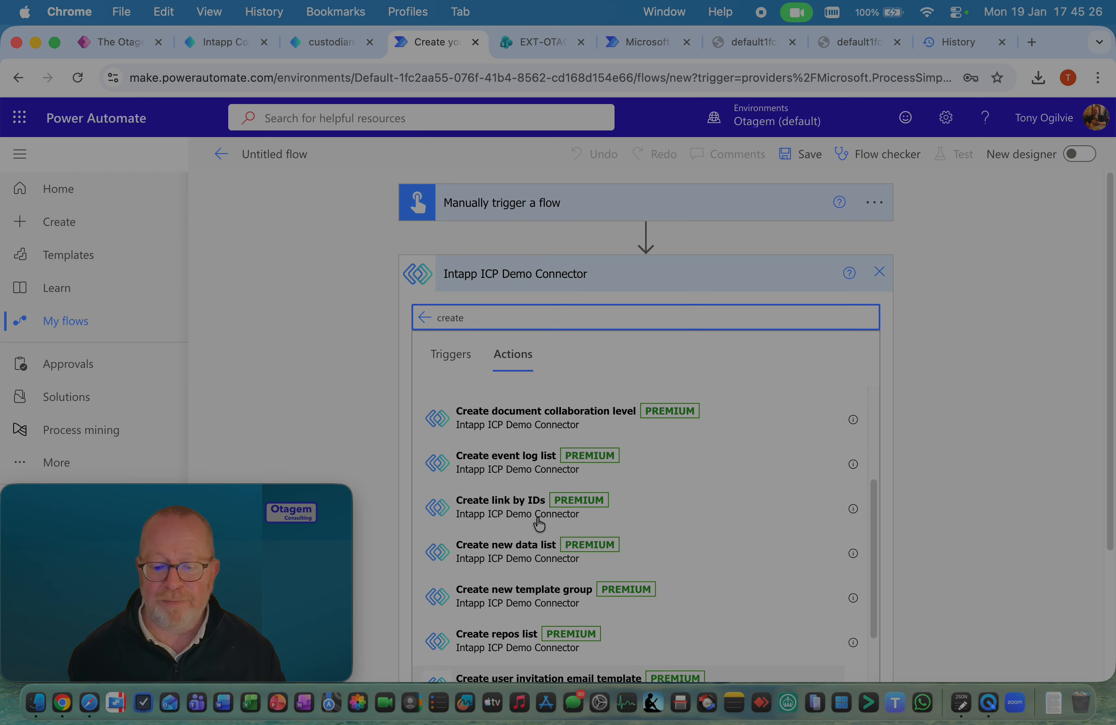
Search the connector's actions for "update metadata" and add the Update metadata by code action to the flow
key("super+a")
type("up")
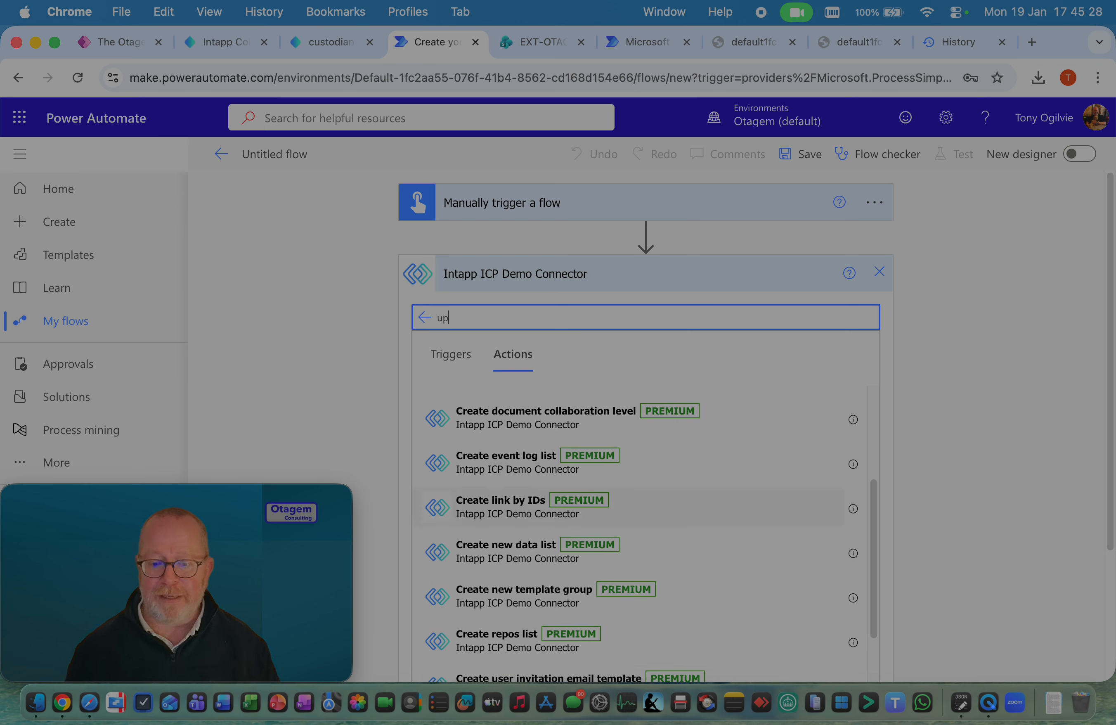
type("date metadata")
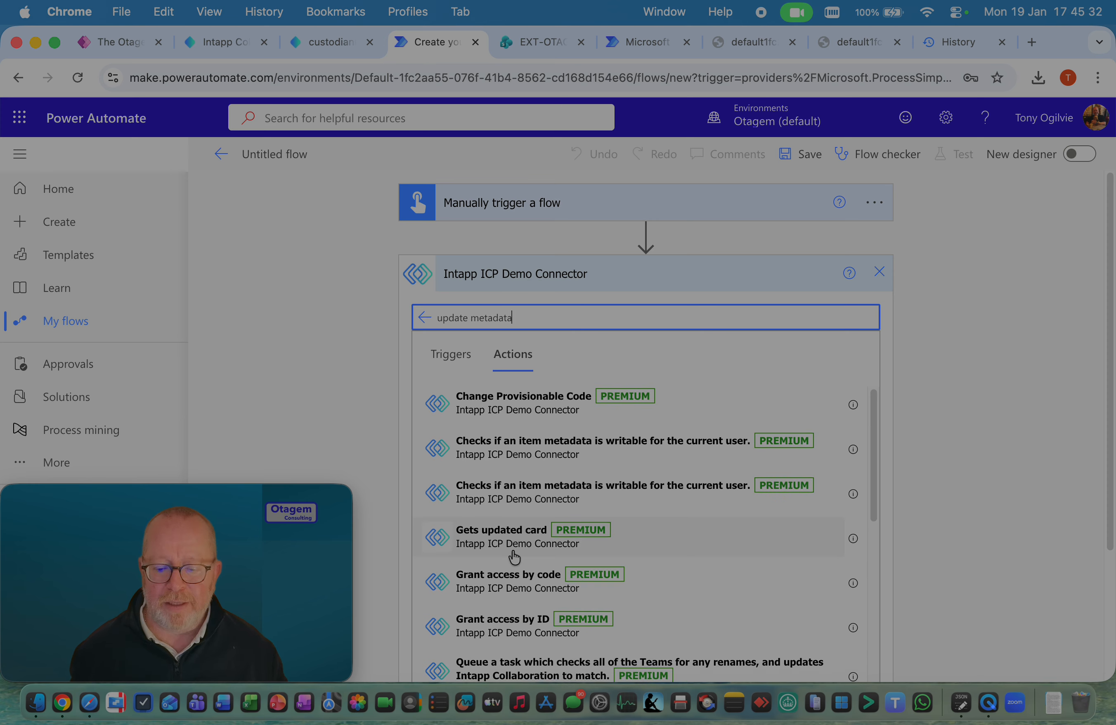
scroll(514, 558, "down", 10)
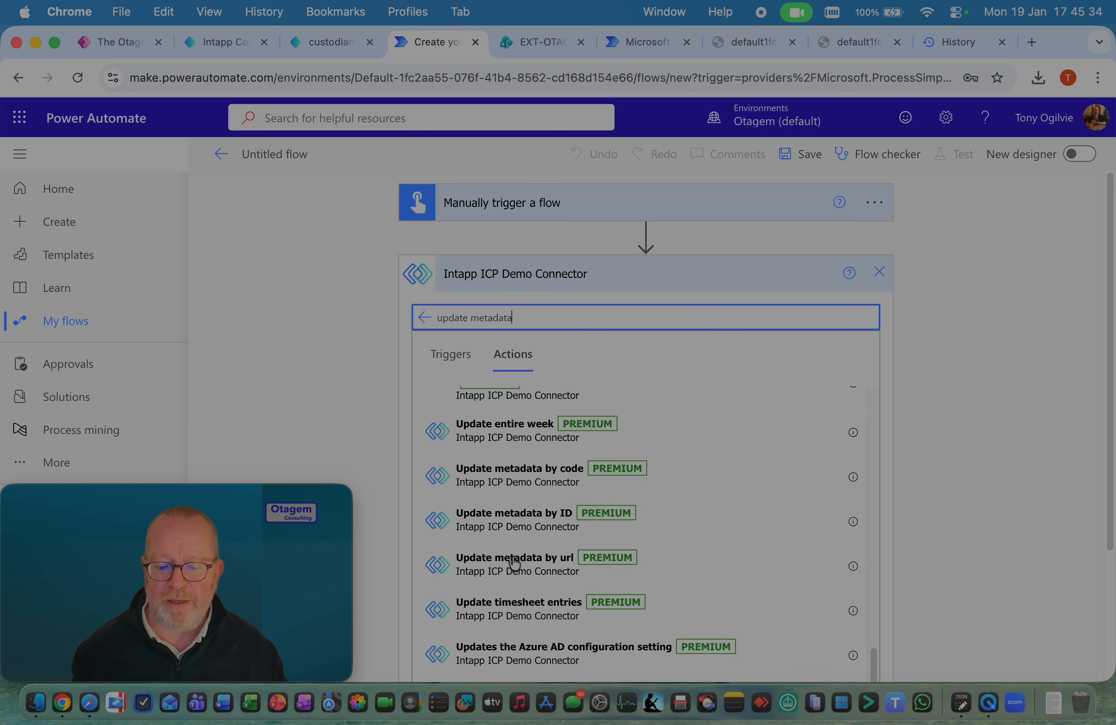
left_click(513, 478)
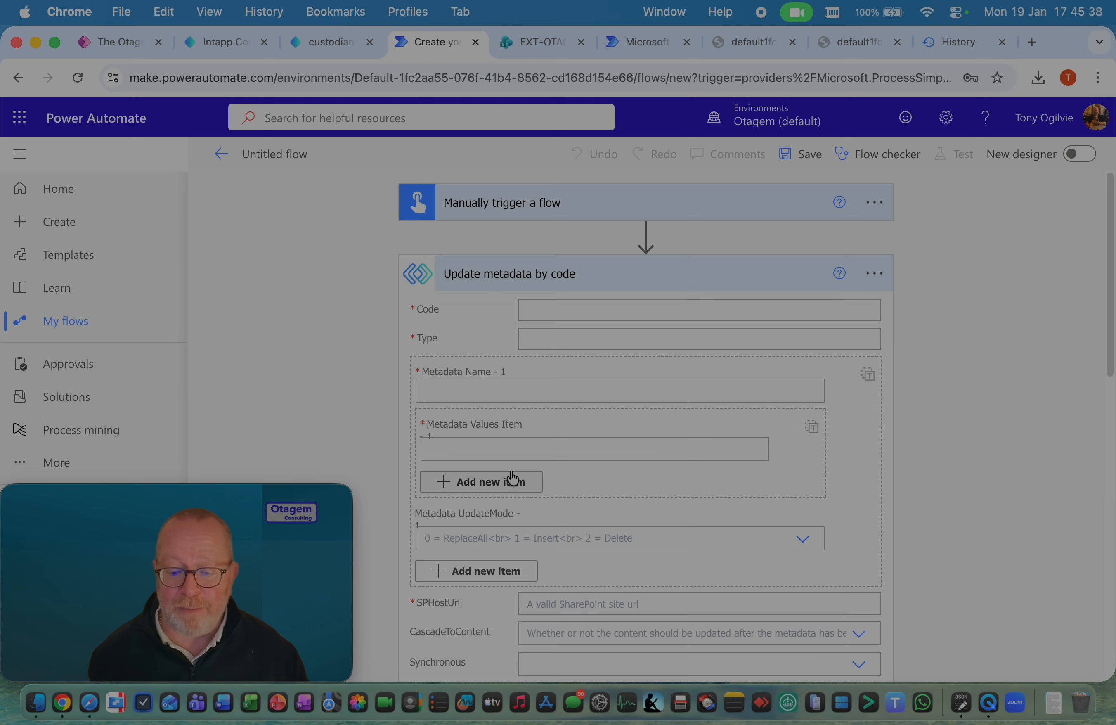